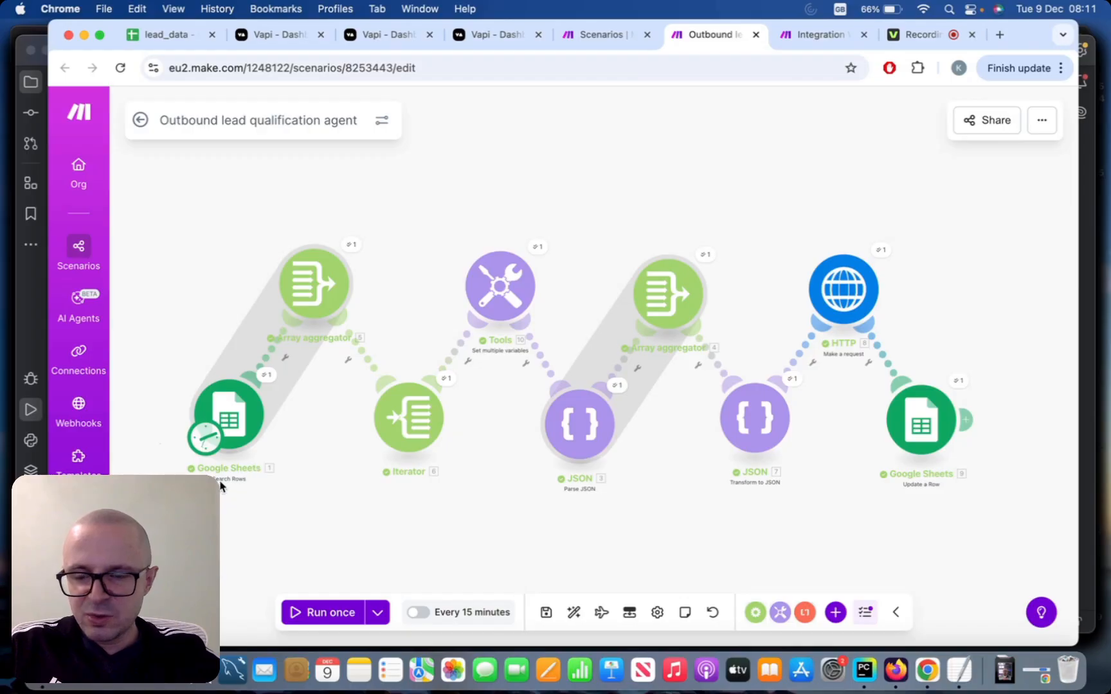
# - Review the Google Sheets Search Rows module's settings, from spreadsheet and sheet selection through the filter, sort order and limit
pyautogui.click(234, 411)
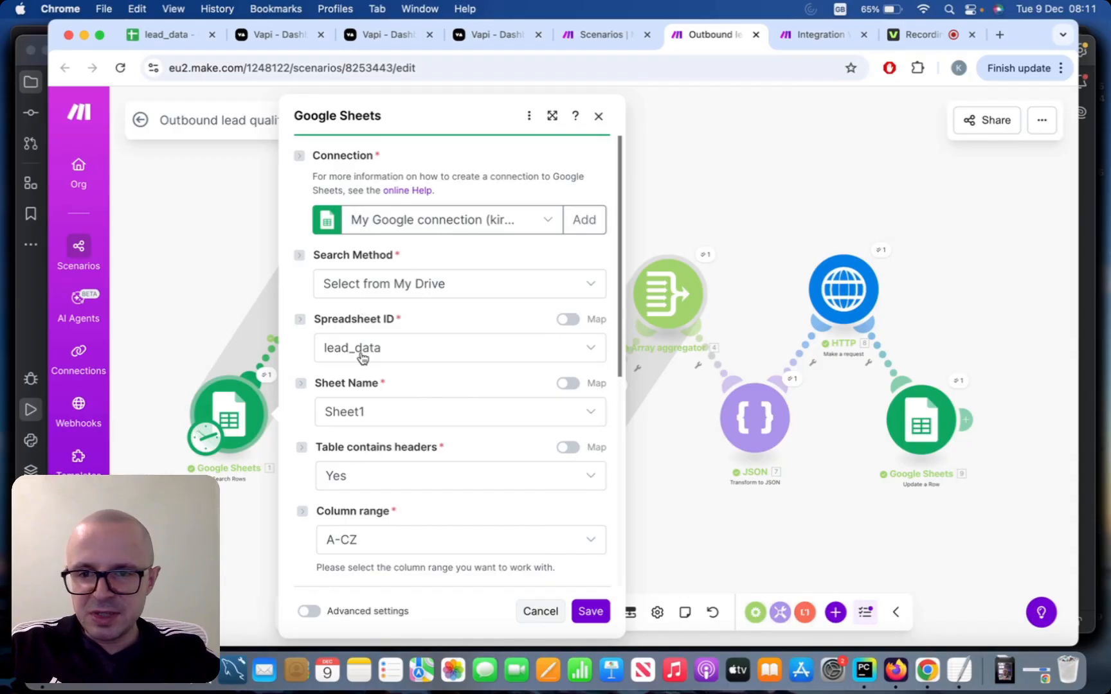
pyautogui.scroll(-1, 362, 357)
pyautogui.scroll(-1, 362, 358)
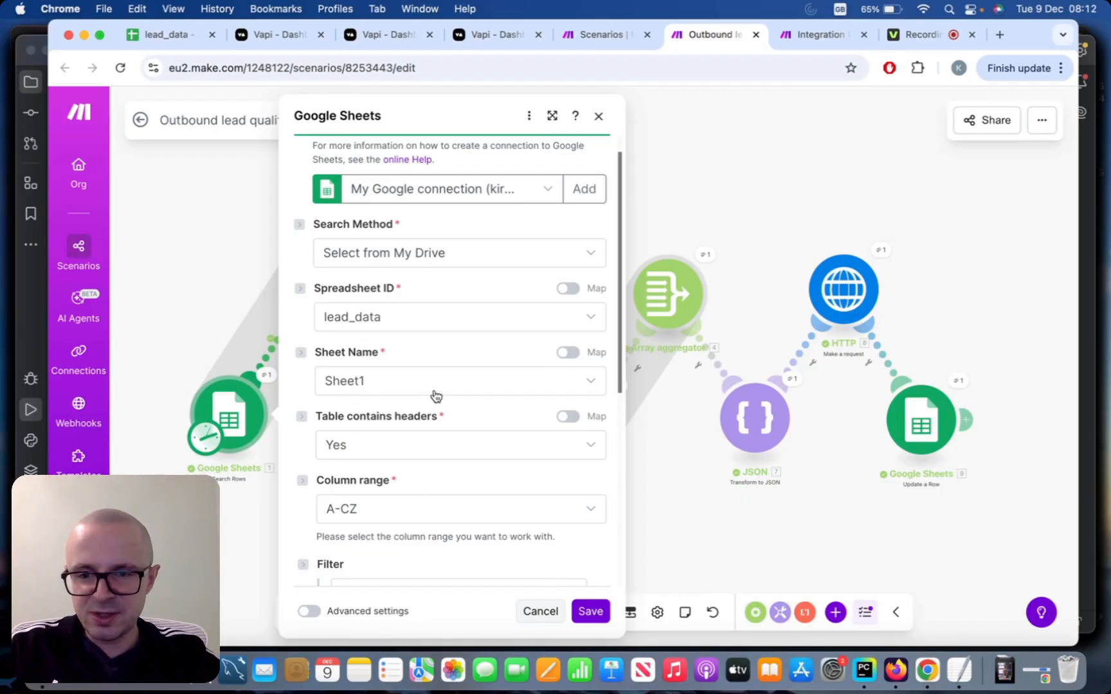
pyautogui.scroll(-2, 436, 393)
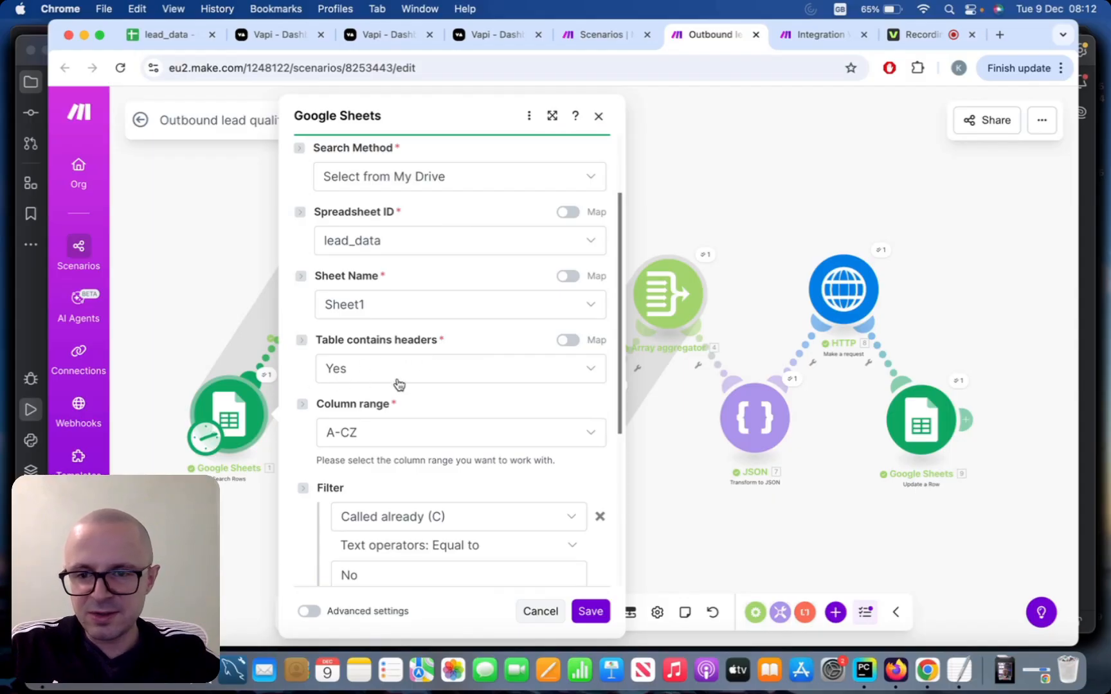
pyautogui.scroll(-3, 397, 385)
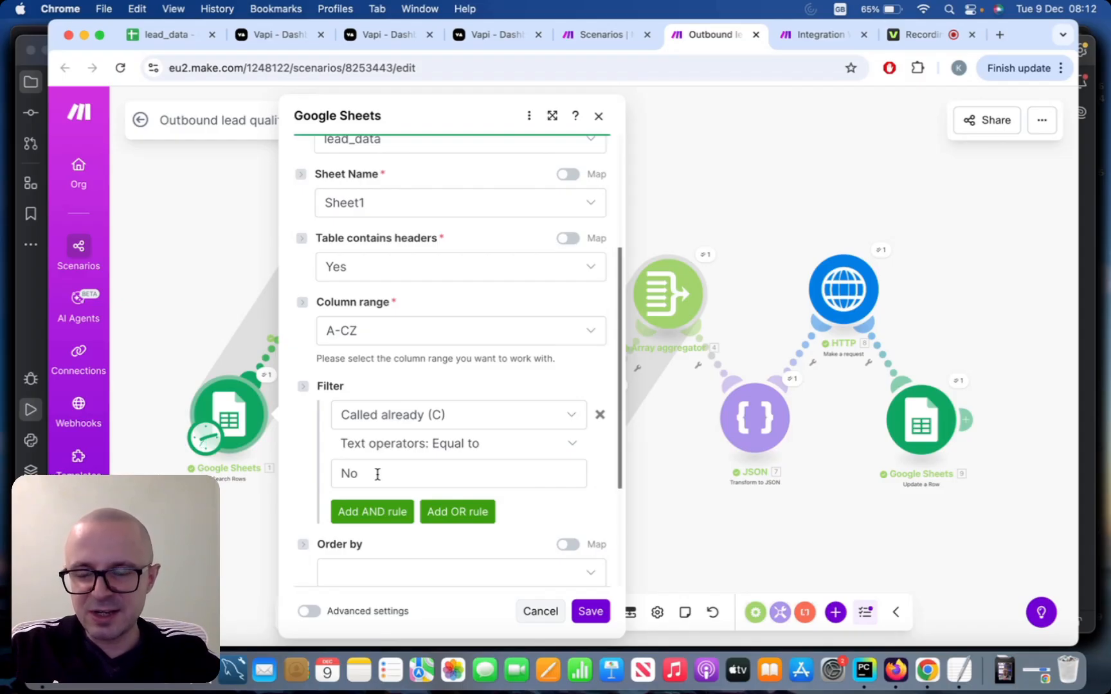
pyautogui.scroll(-5, 464, 424)
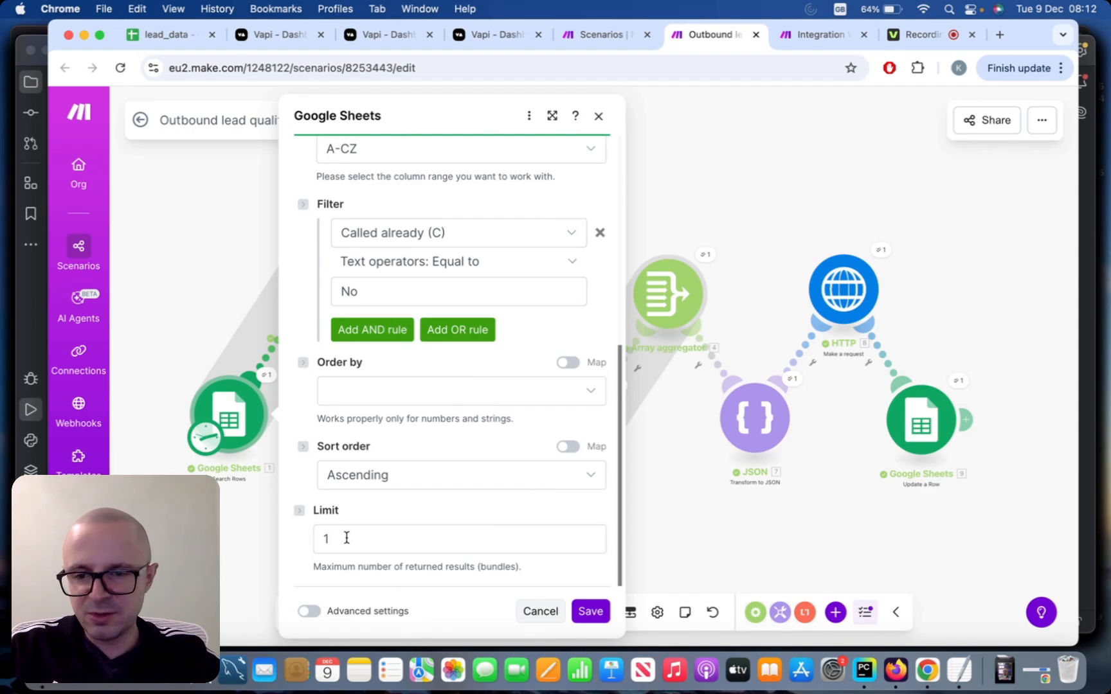
pyautogui.scroll(1, 346, 538)
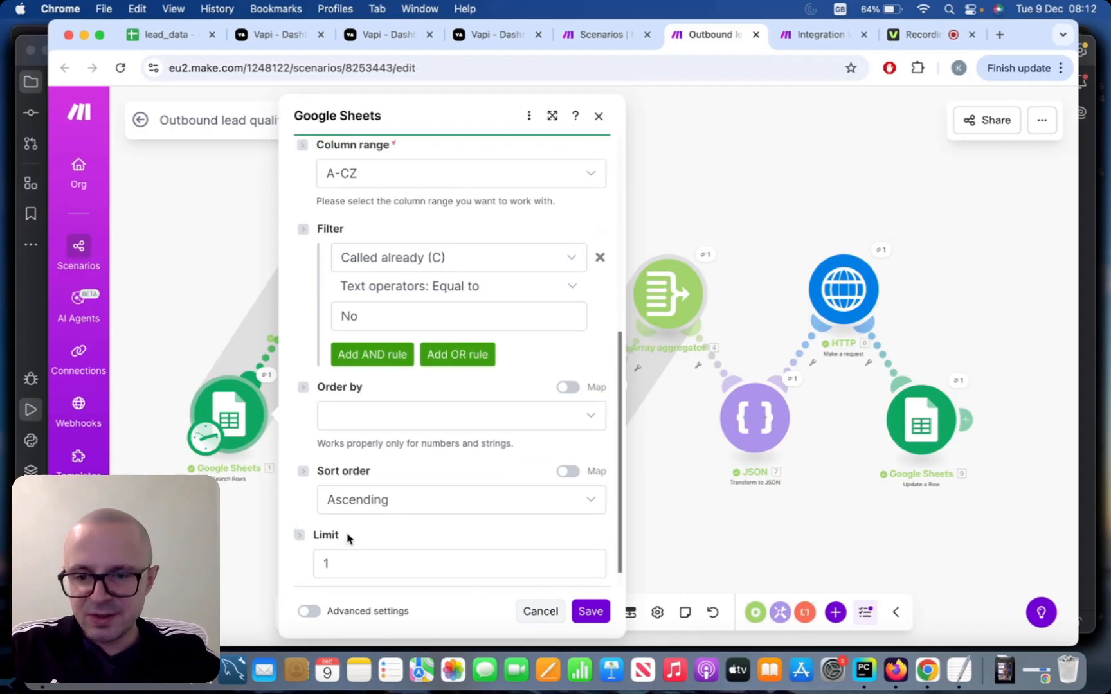
pyautogui.scroll(-1, 348, 536)
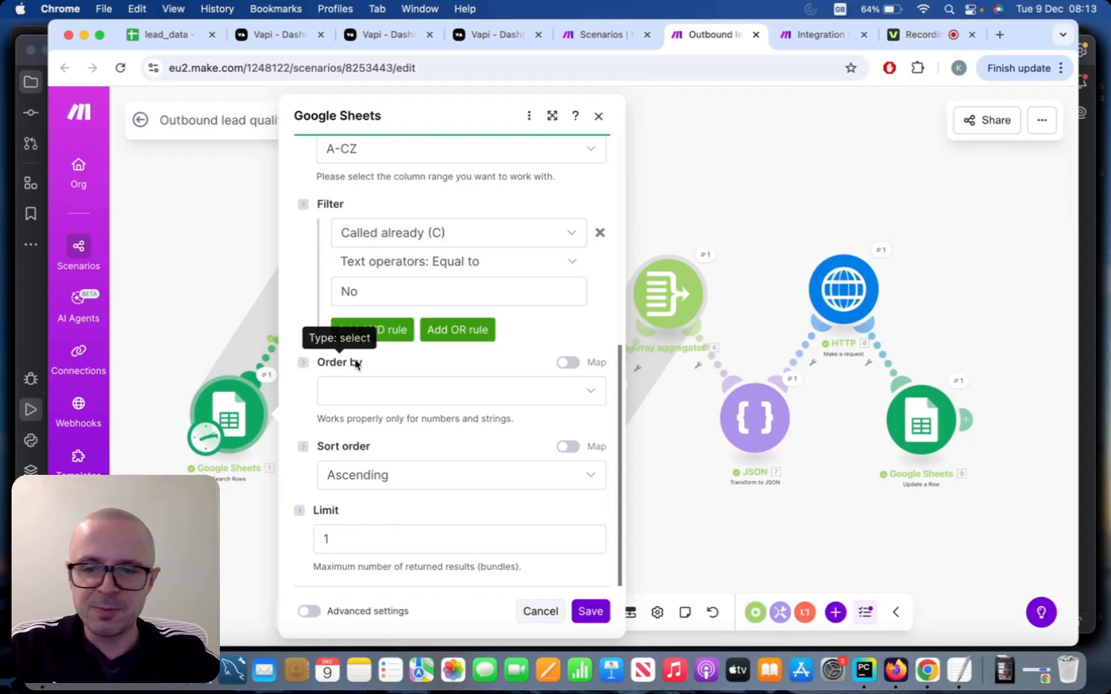
pyautogui.press('Escape')
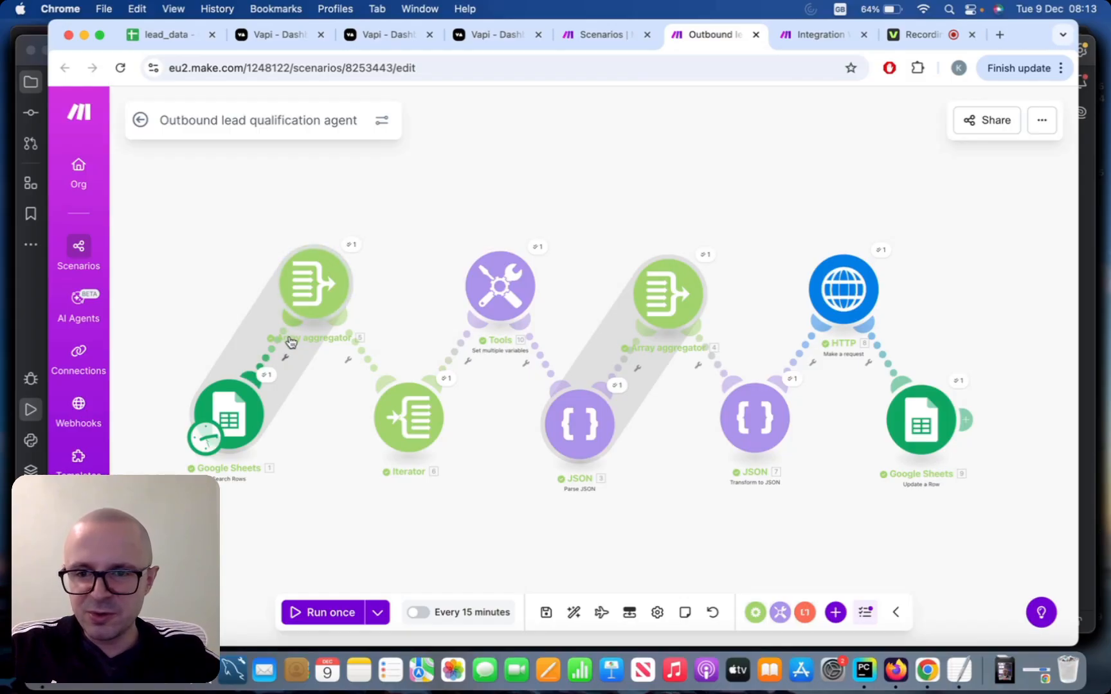
# - Check the aggregated fields in the array aggregator after Search Rows and the array mapped in the iterator
pyautogui.click(323, 287)
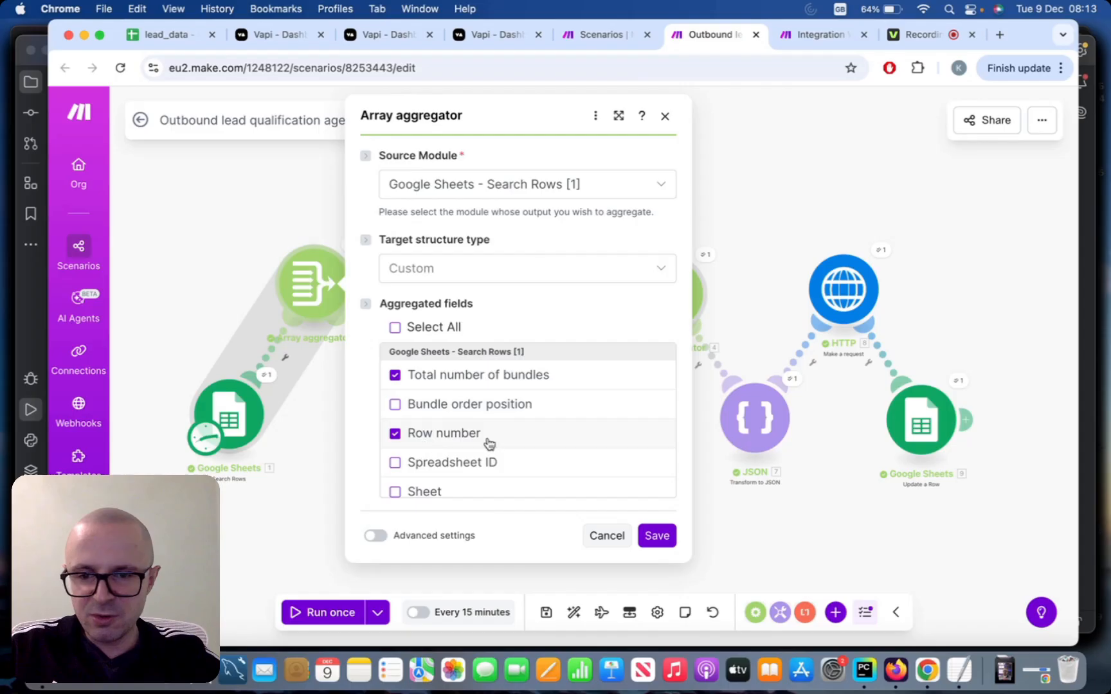
pyautogui.scroll(-3, 519, 443)
pyautogui.scroll(-2, 521, 444)
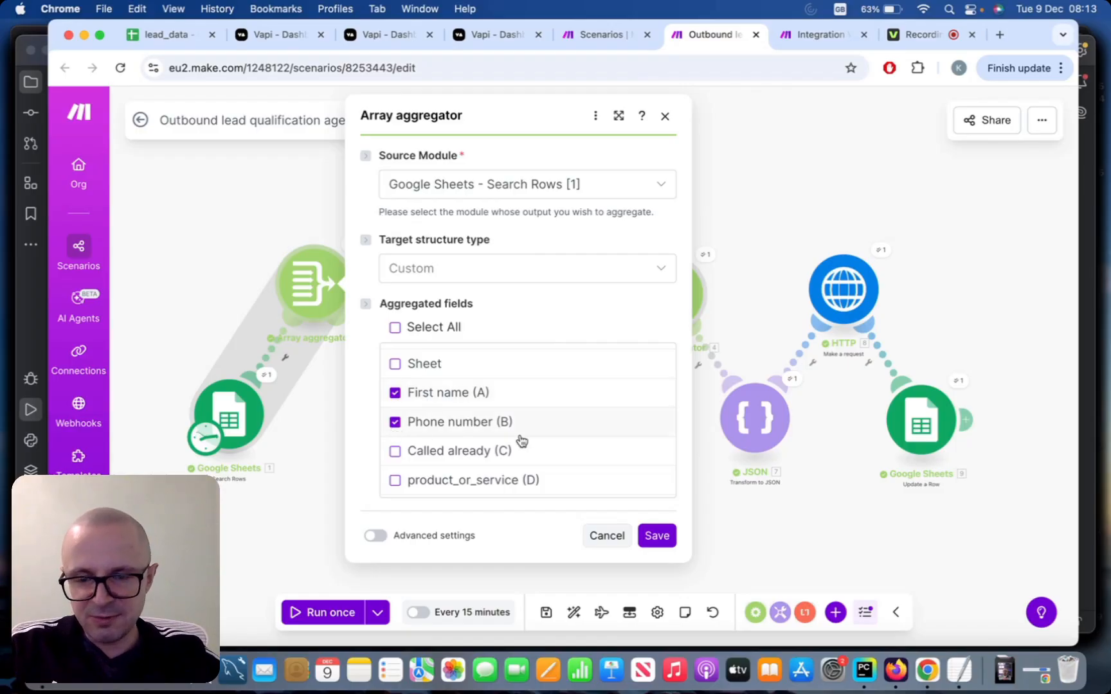
pyautogui.scroll(-3, 521, 441)
pyautogui.scroll(2, 521, 441)
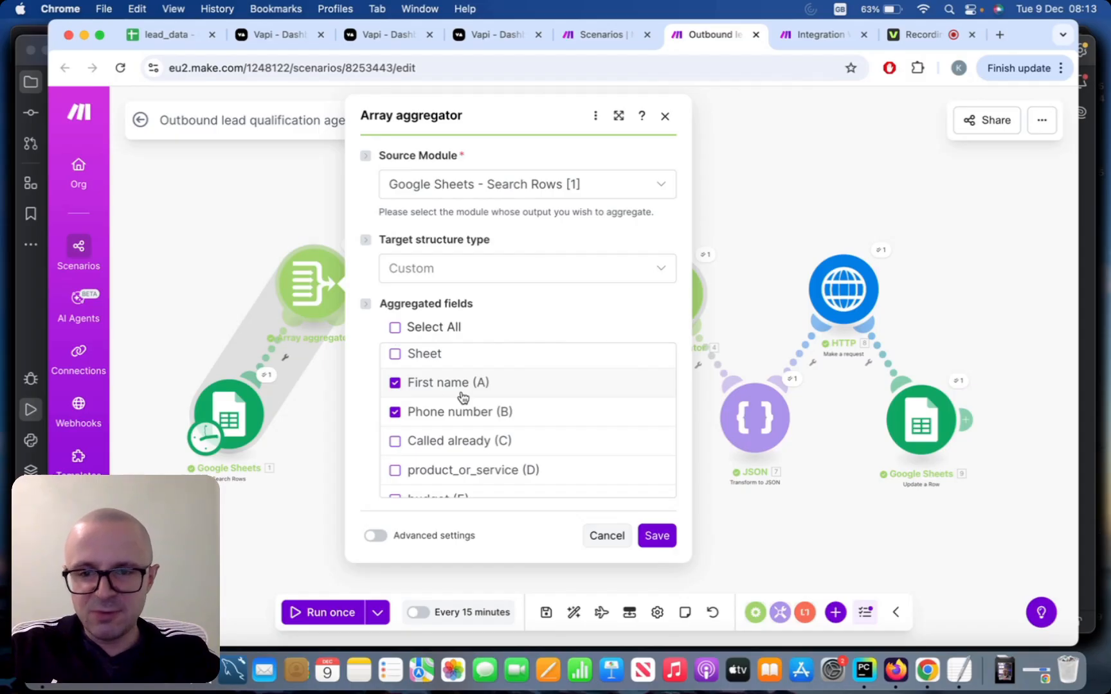
pyautogui.press('Escape')
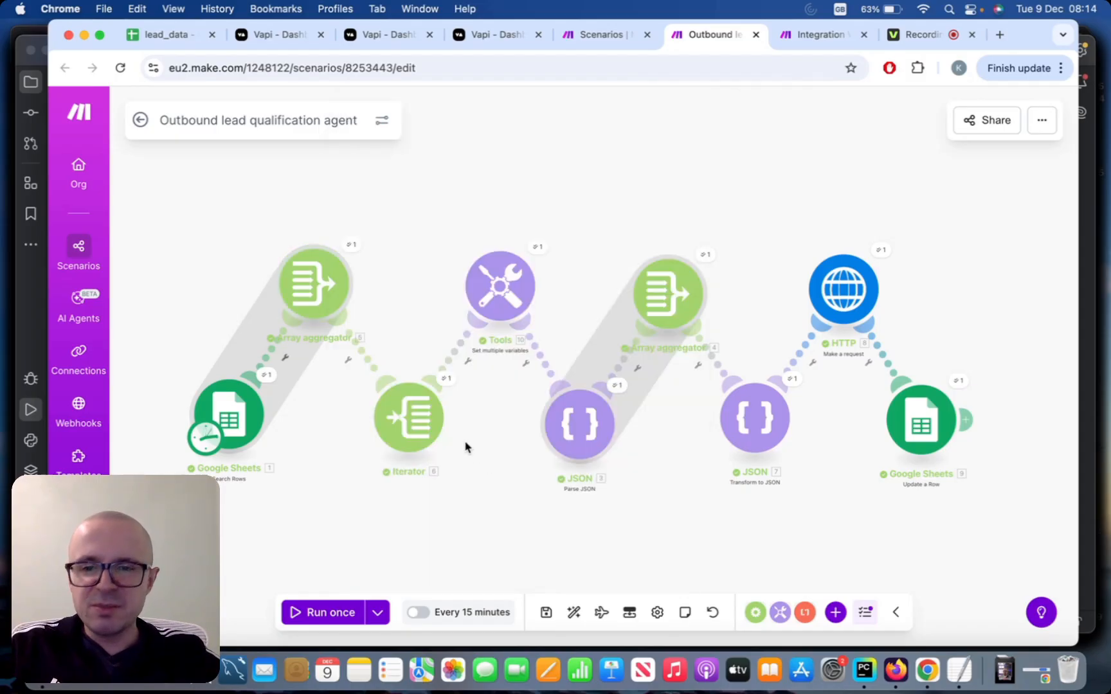
pyautogui.click(396, 421)
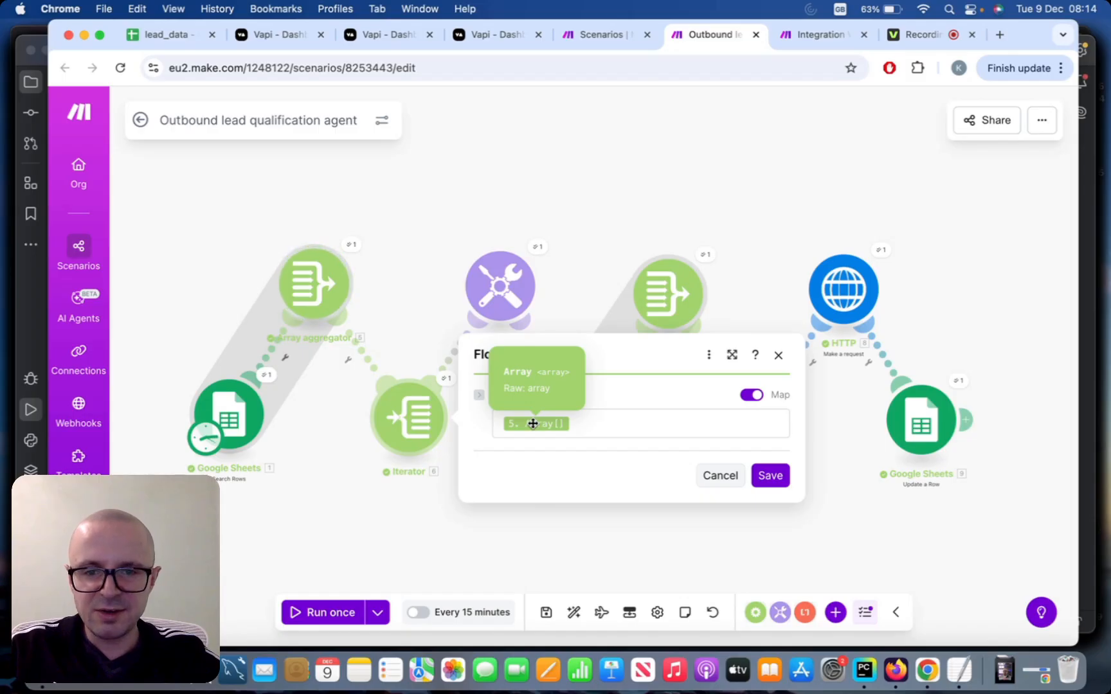
pyautogui.press('Escape')
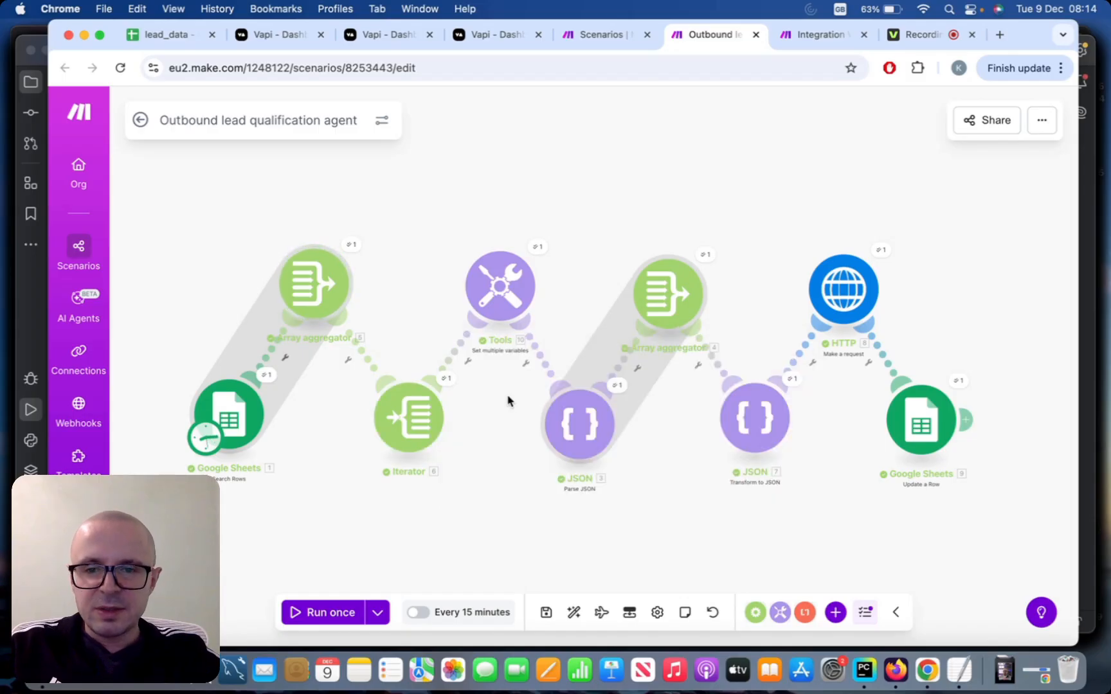
# - Examine the Assistant main settings variable in the Set multiple variables module, reading its transcriber, model and system prompt sections
pyautogui.click(509, 308)
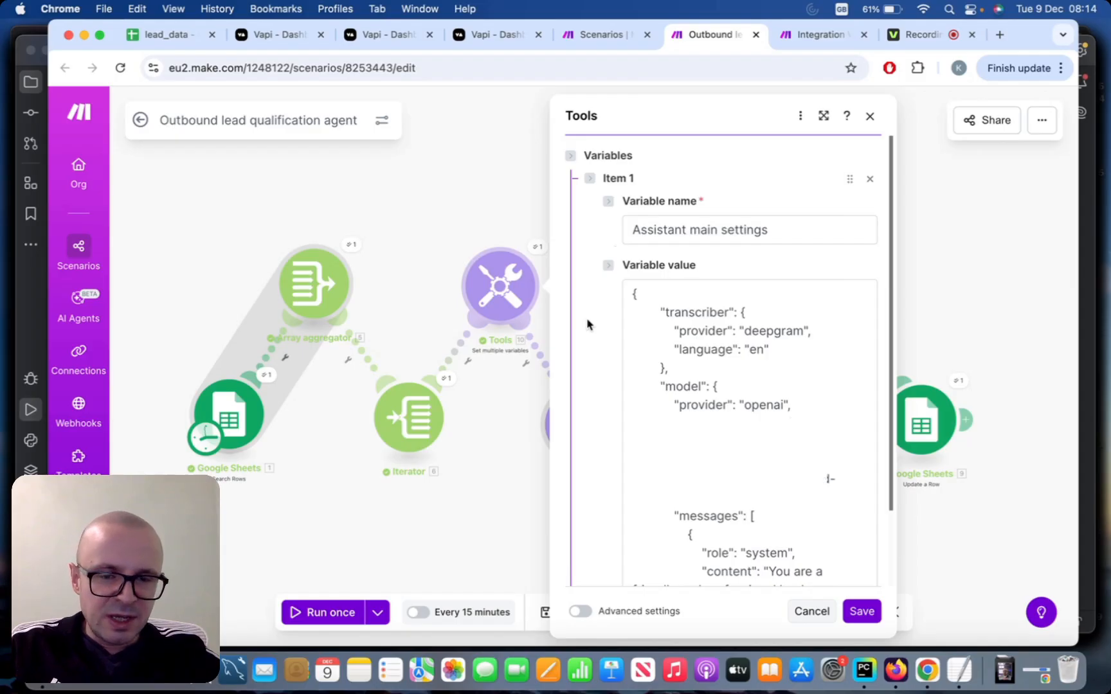
pyautogui.scroll(-1, 588, 322)
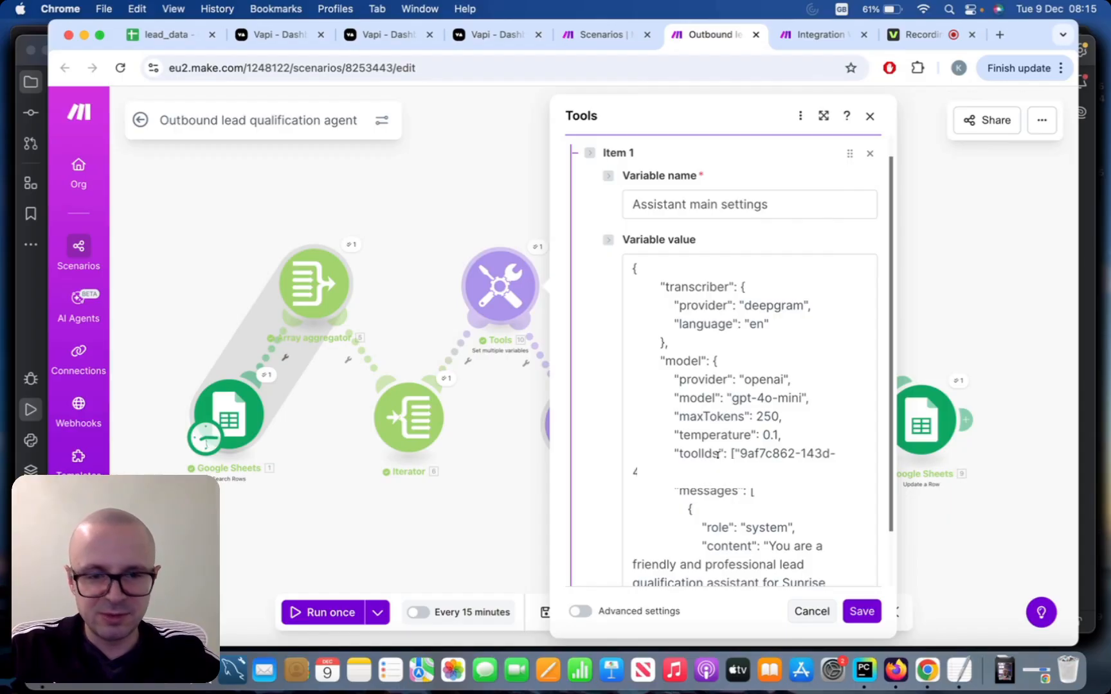
pyautogui.scroll(-5, 718, 455)
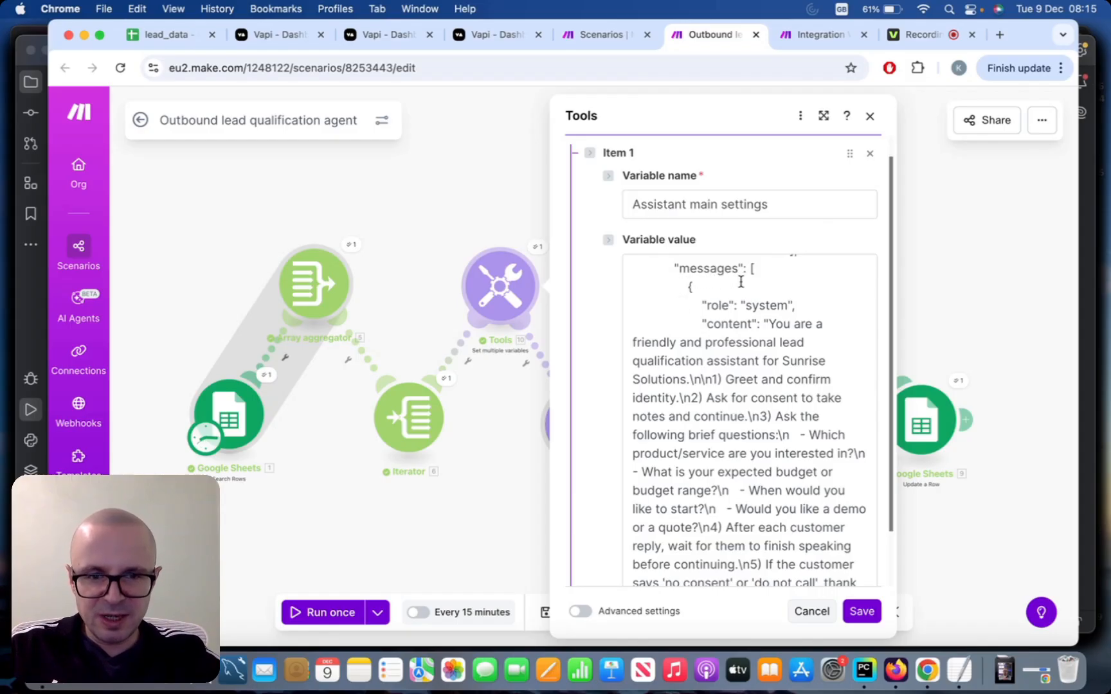
pyautogui.scroll(-1, 740, 282)
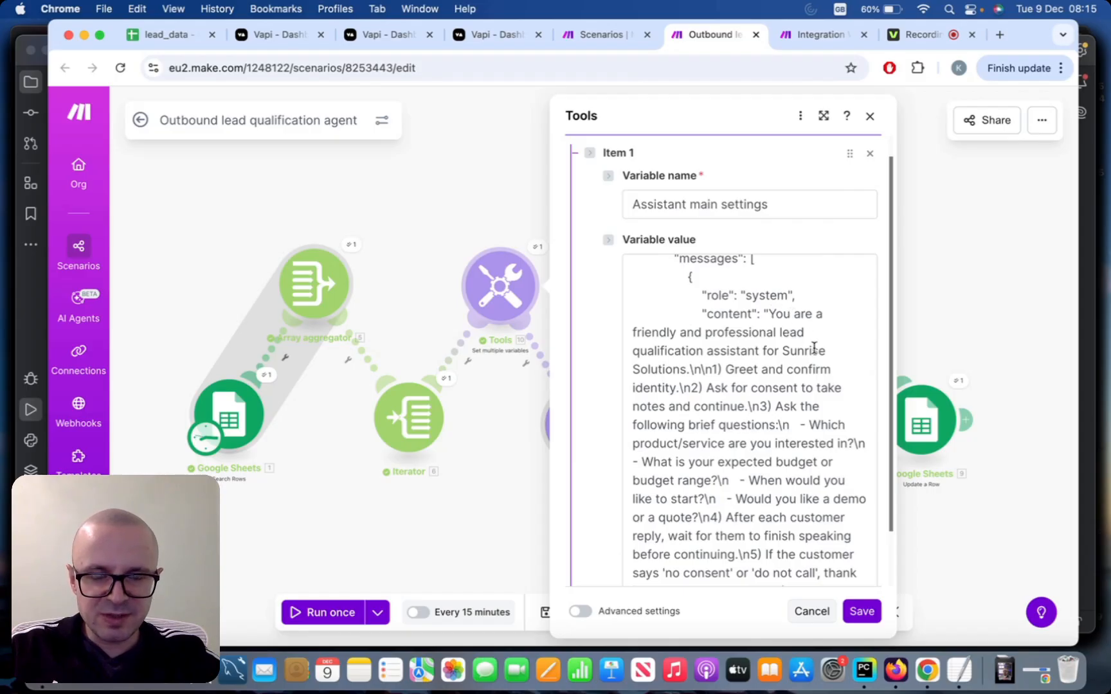
pyautogui.scroll(-4, 814, 347)
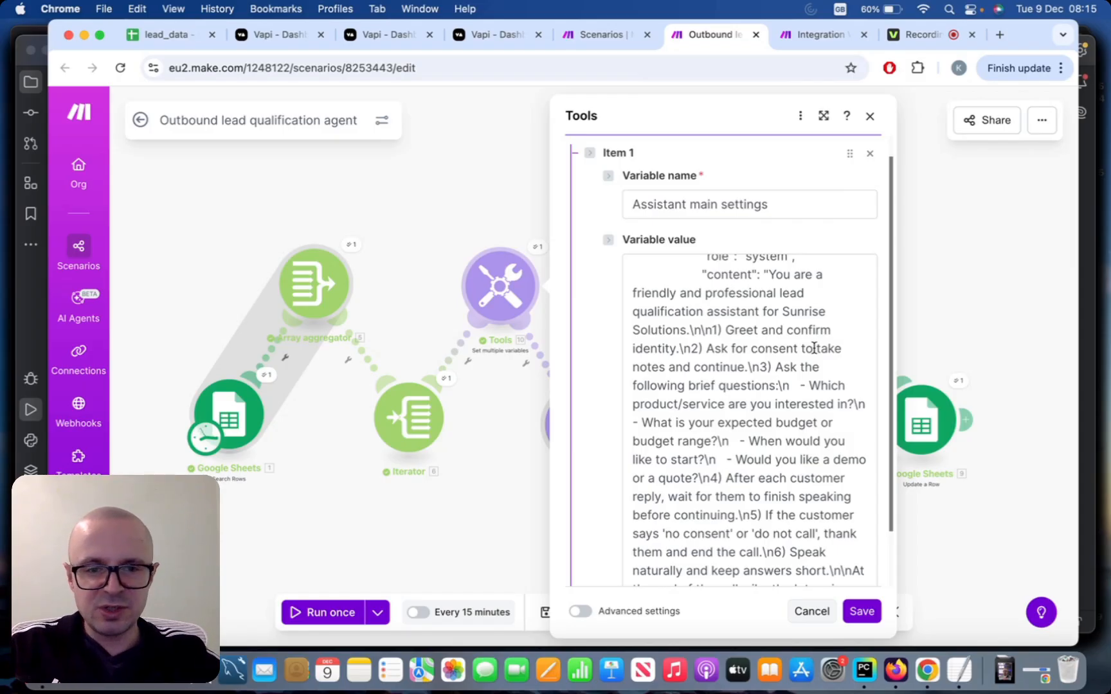
pyautogui.scroll(-5, 814, 348)
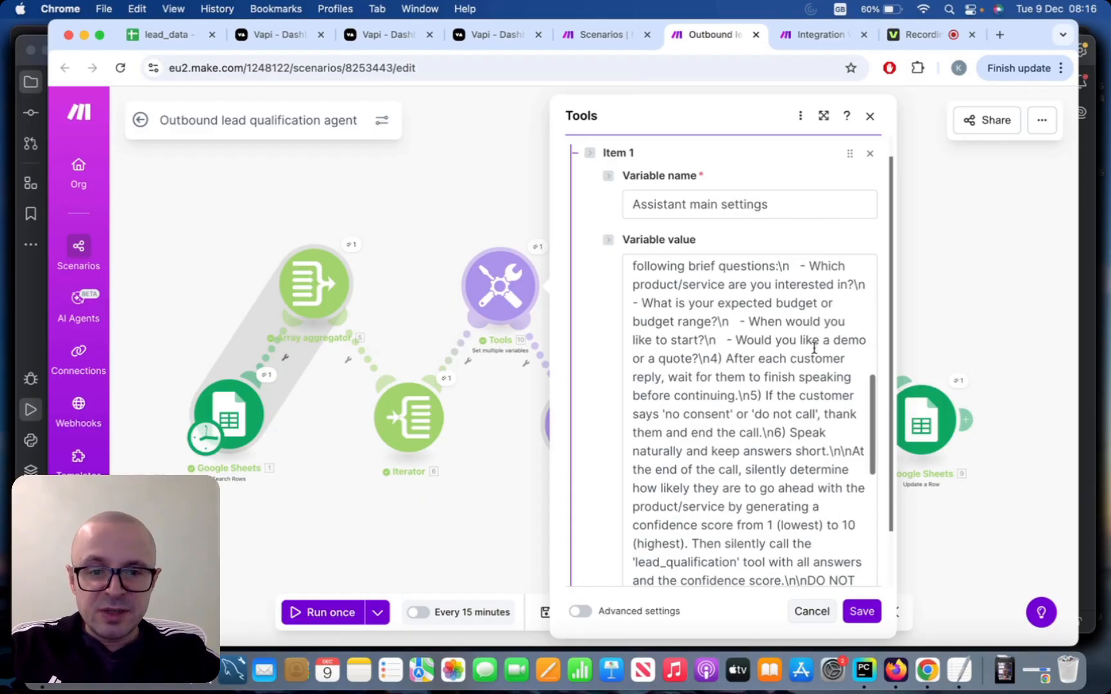
pyautogui.scroll(-3, 813, 347)
pyautogui.scroll(-3, 814, 348)
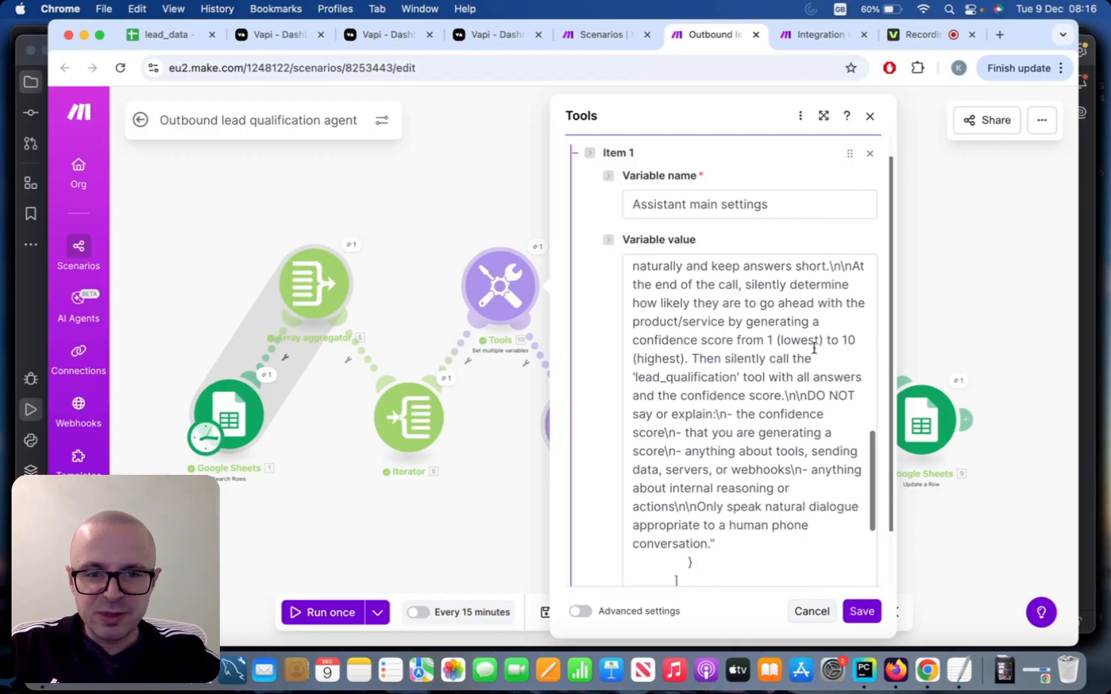
pyautogui.scroll(1, 814, 348)
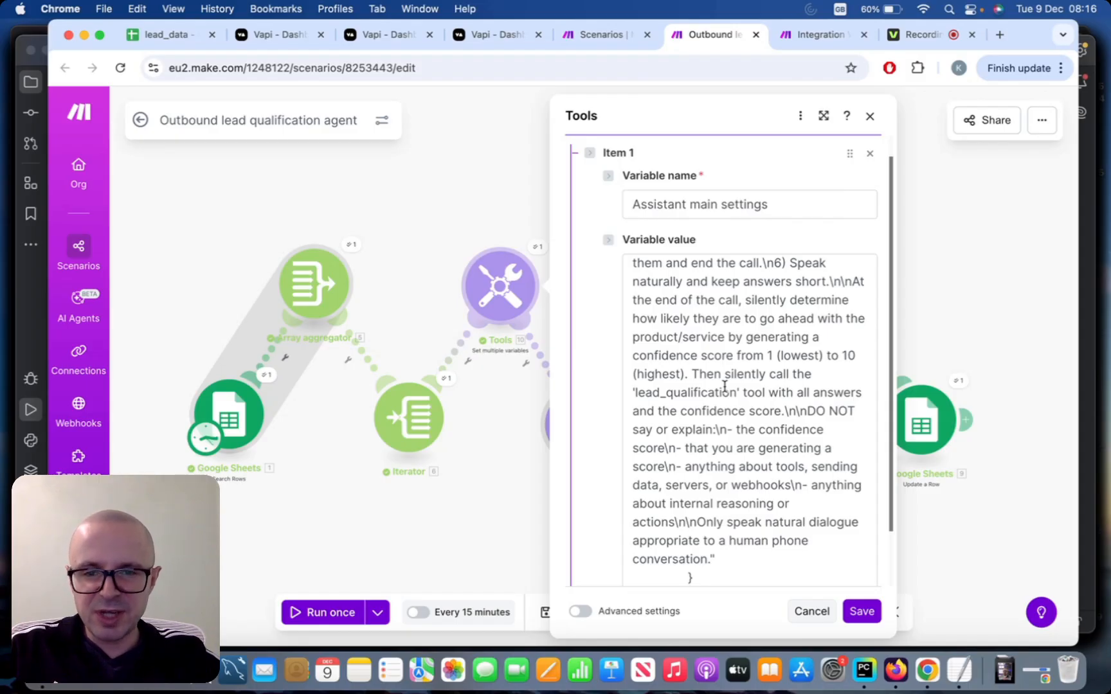
# - Review the voice, first message and name entries at the end of the Assistant main settings variable, and close the module
pyautogui.scroll(-10, 724, 385)
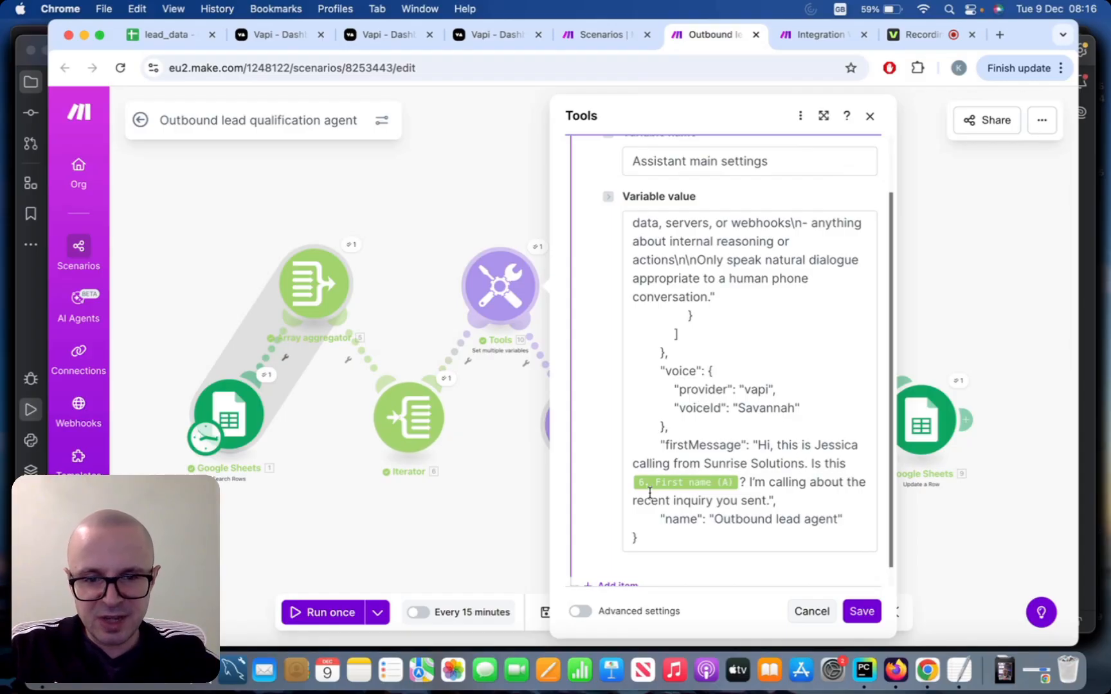
pyautogui.moveTo(680, 484)
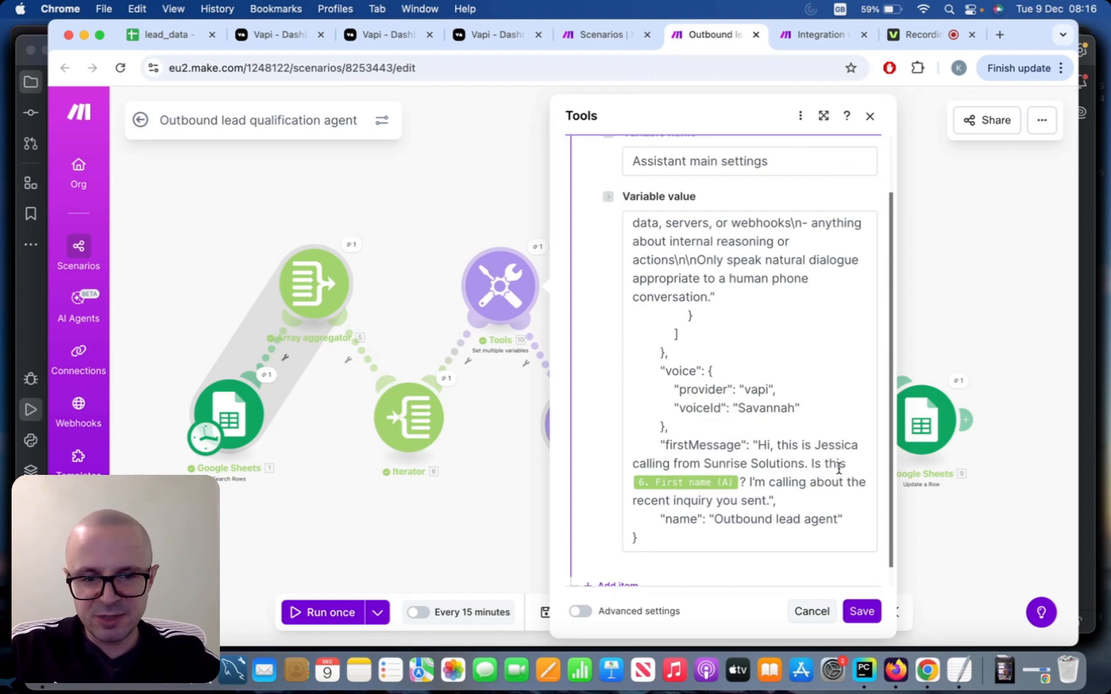
pyautogui.moveTo(643, 484)
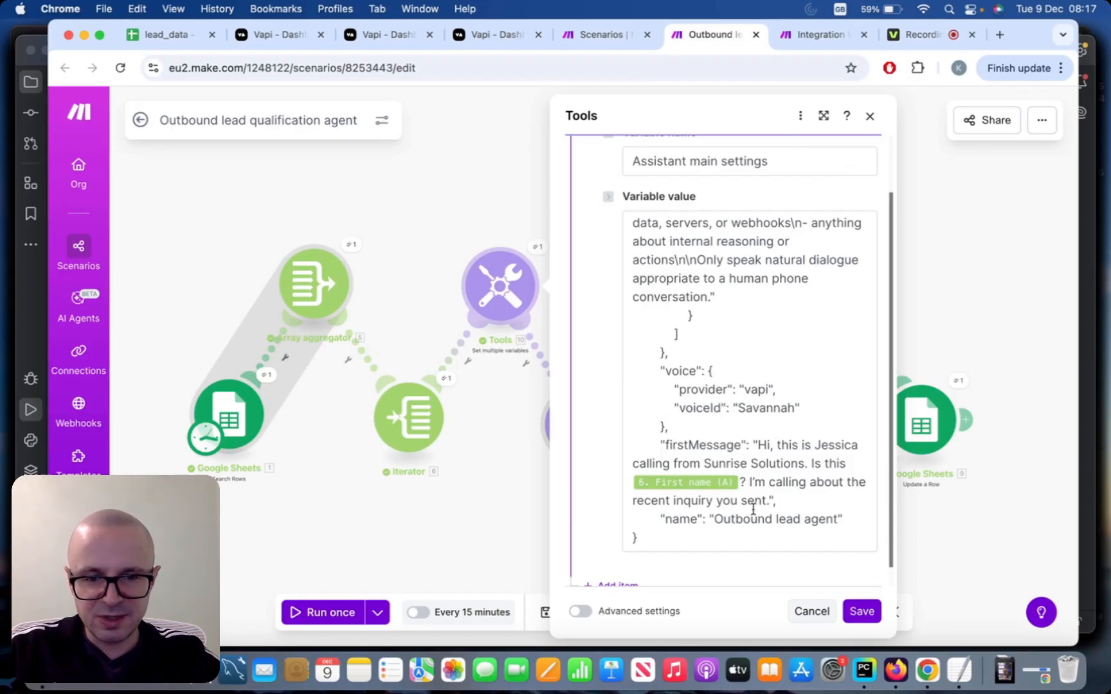
pyautogui.scroll(-1, 780, 508)
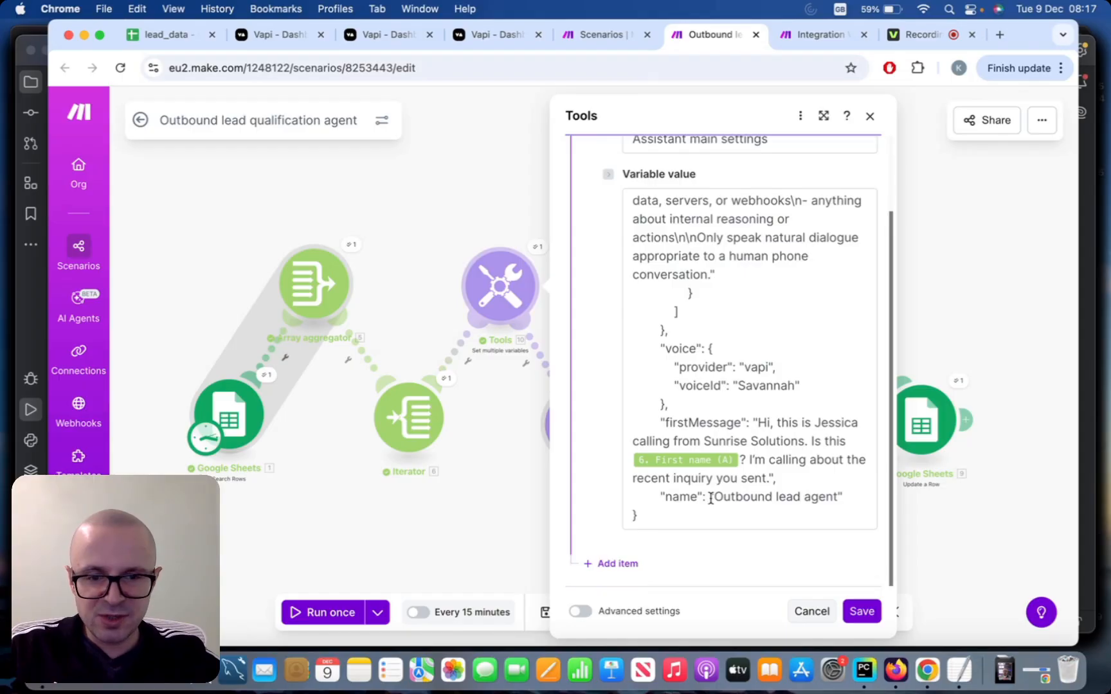
pyautogui.click(527, 497)
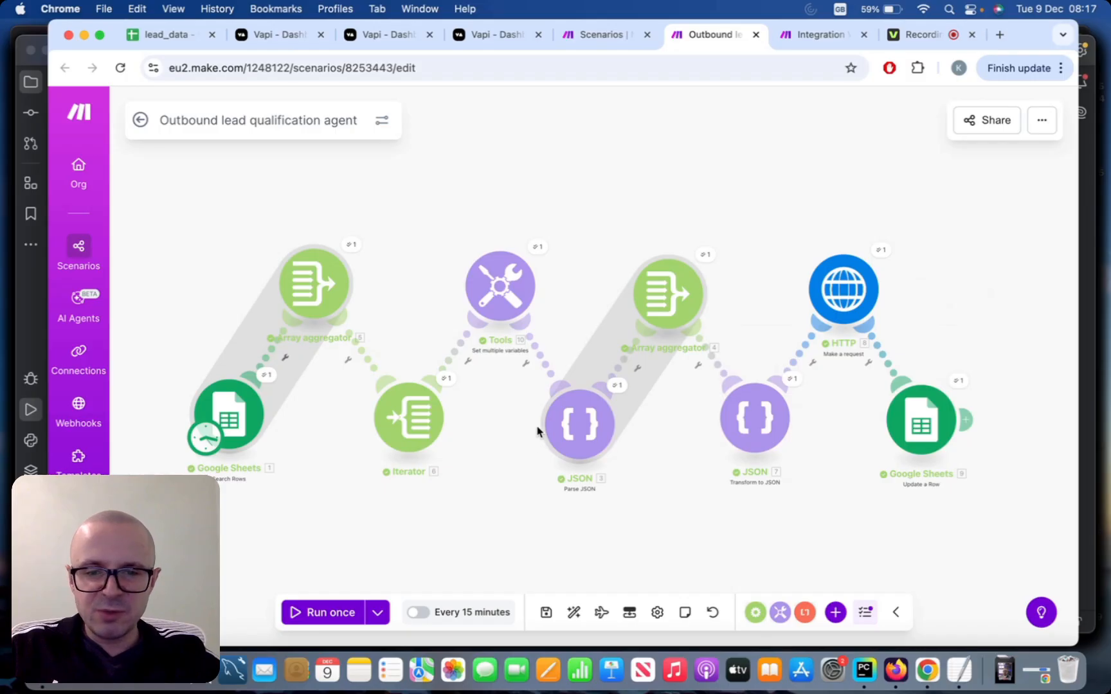
# - Inspect the Parse JSON module and the aggregated fields of the array aggregator that follows it, saving the aggregator's settings
pyautogui.click(583, 419)
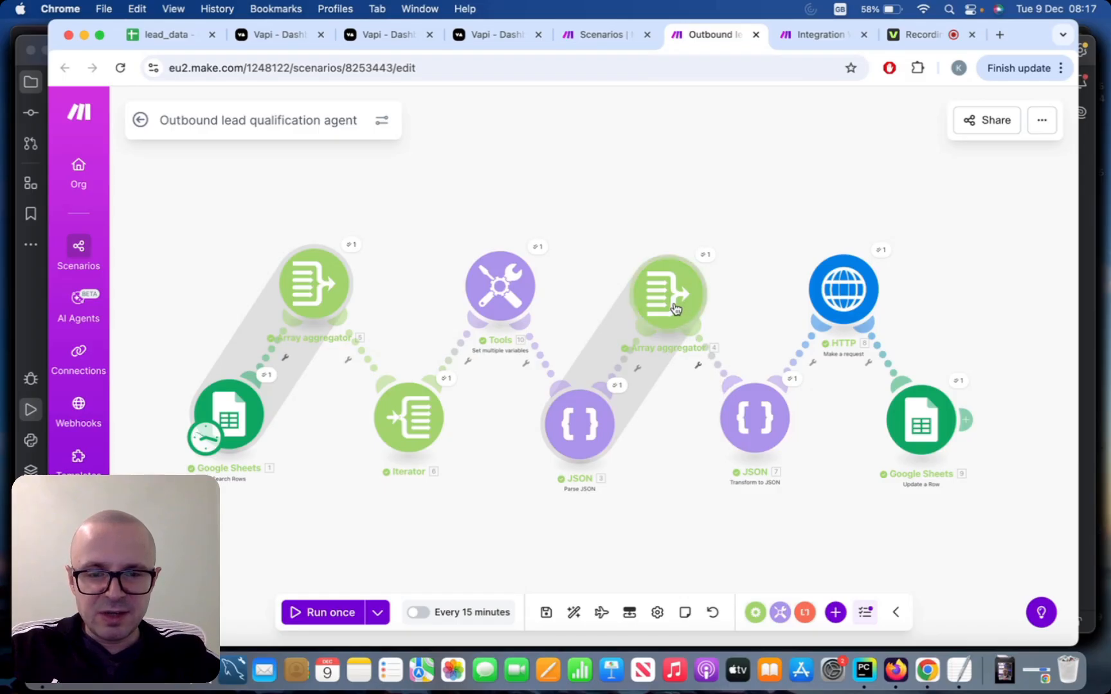
pyautogui.click(676, 308)
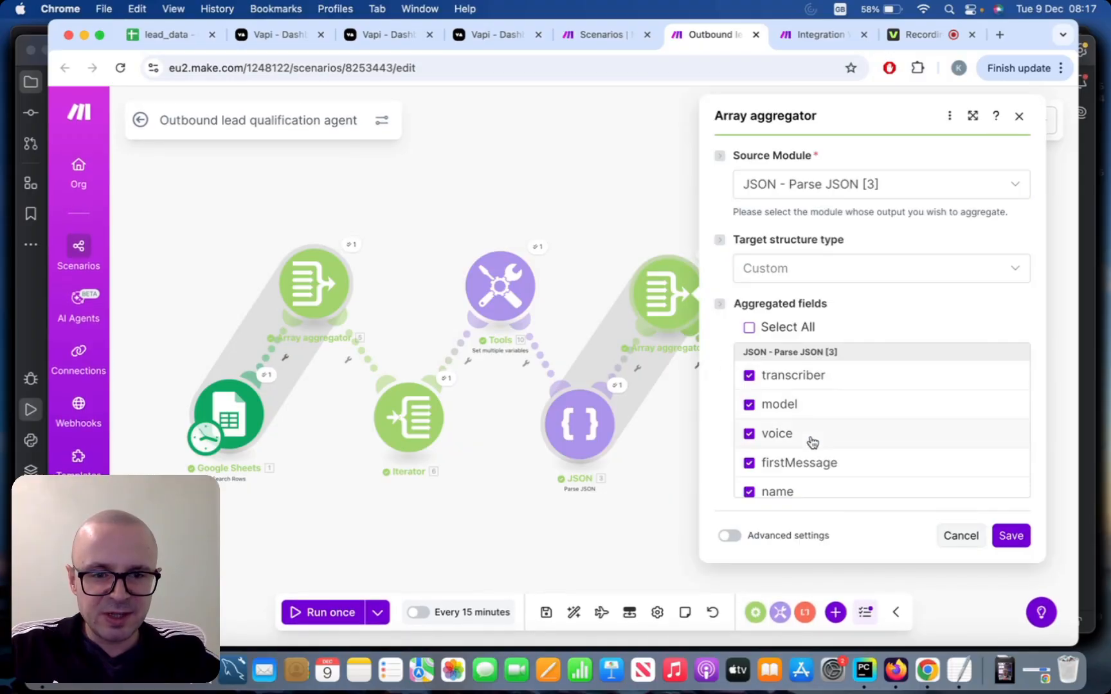
pyautogui.scroll(-3, 935, 410)
pyautogui.scroll(3, 935, 410)
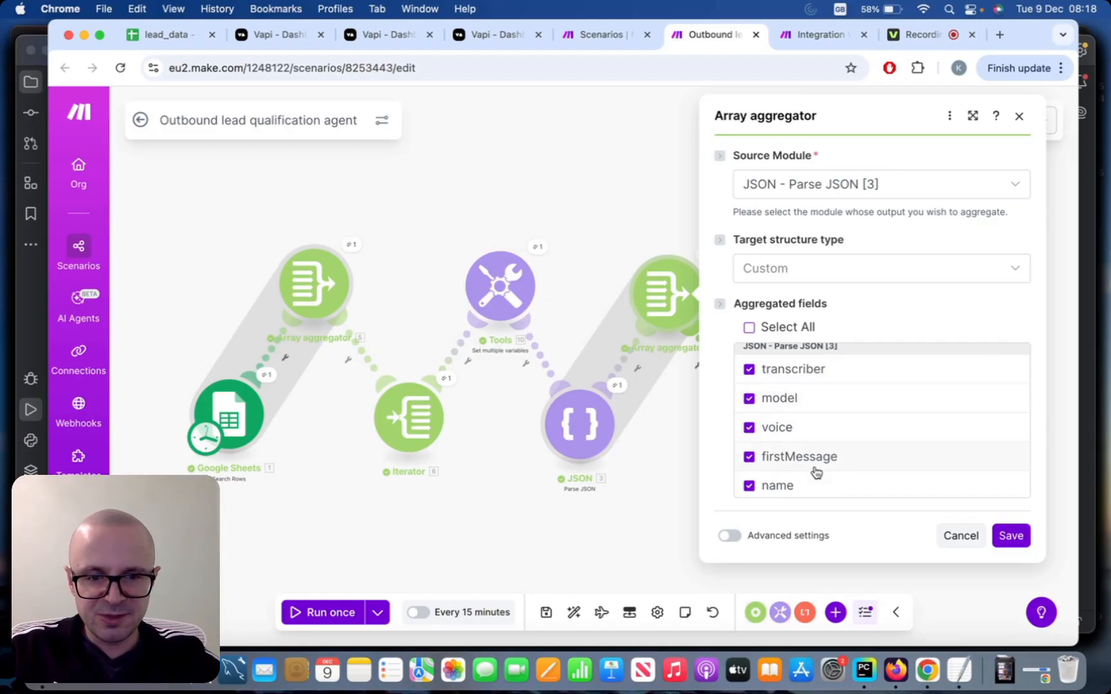
pyautogui.click(1010, 535)
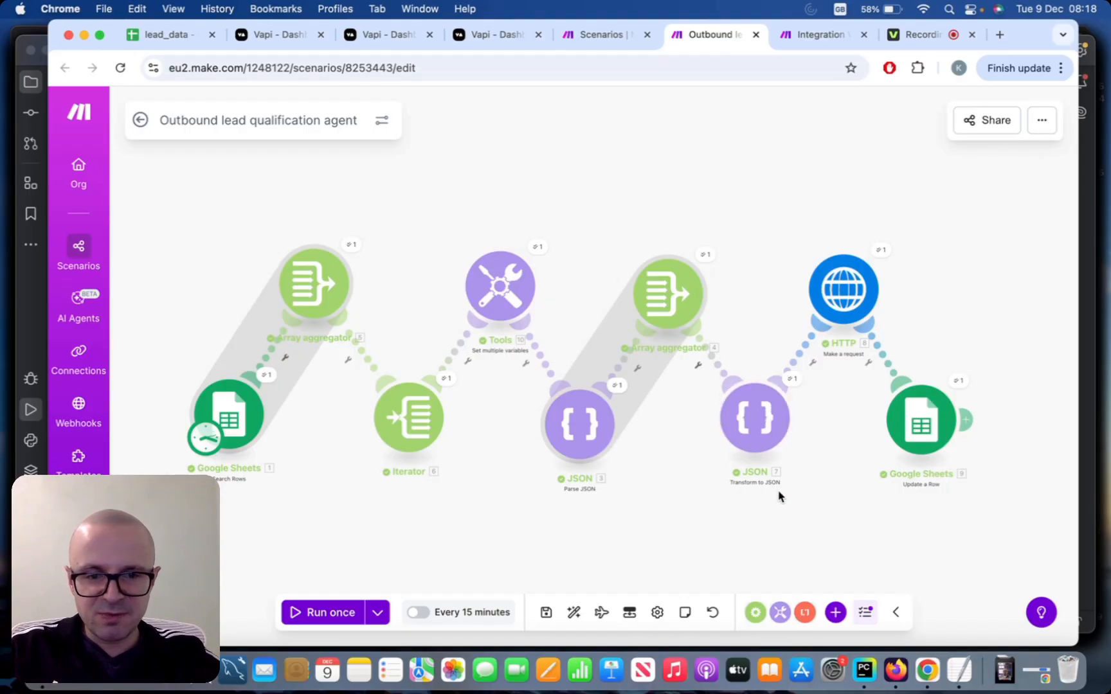
# - Check the Object expression in the Transform to JSON module and close it without saving
pyautogui.click(763, 431)
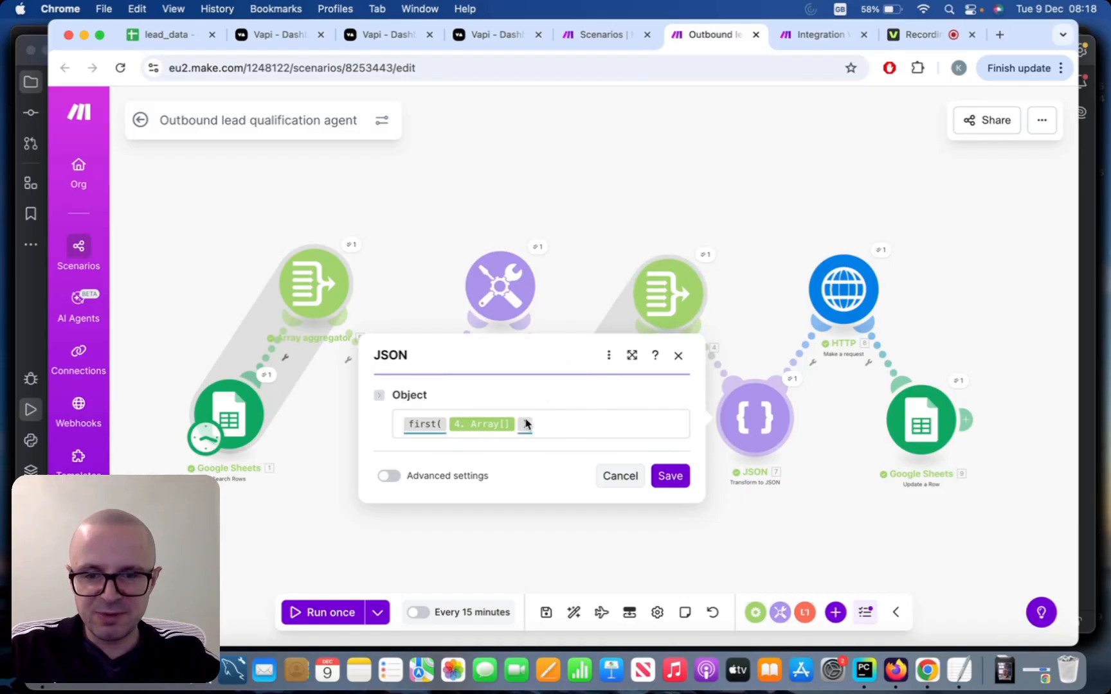
pyautogui.click(614, 472)
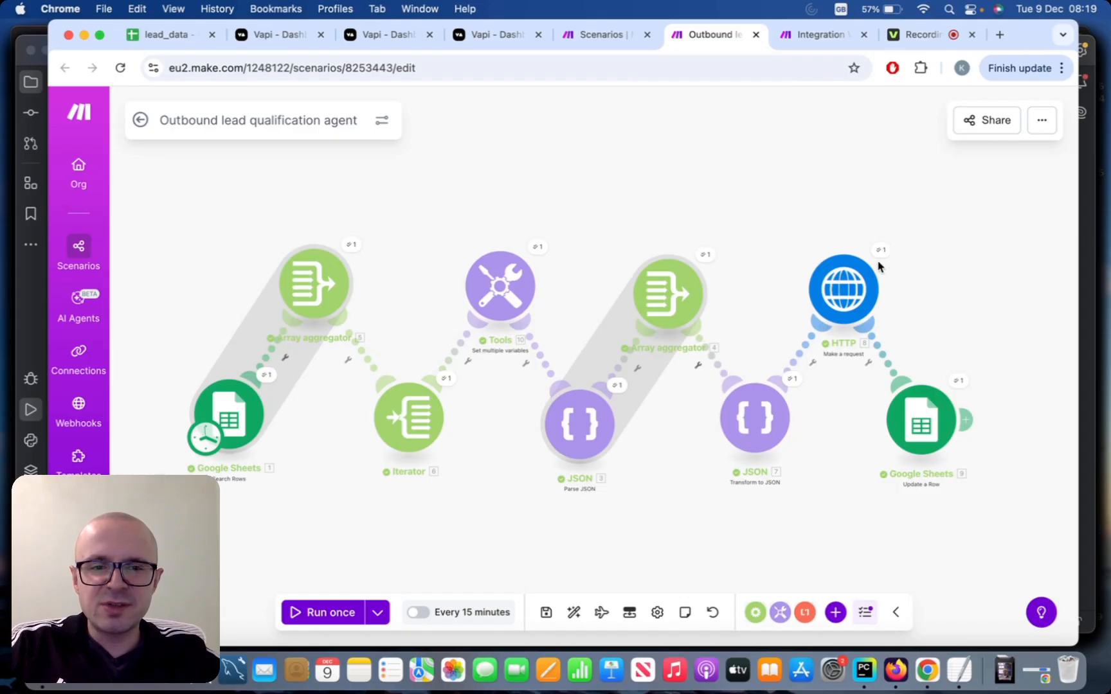
# - Examine the HTTP Make a request module, reading its URL, method, headers and JSON body content, and close it
pyautogui.click(851, 283)
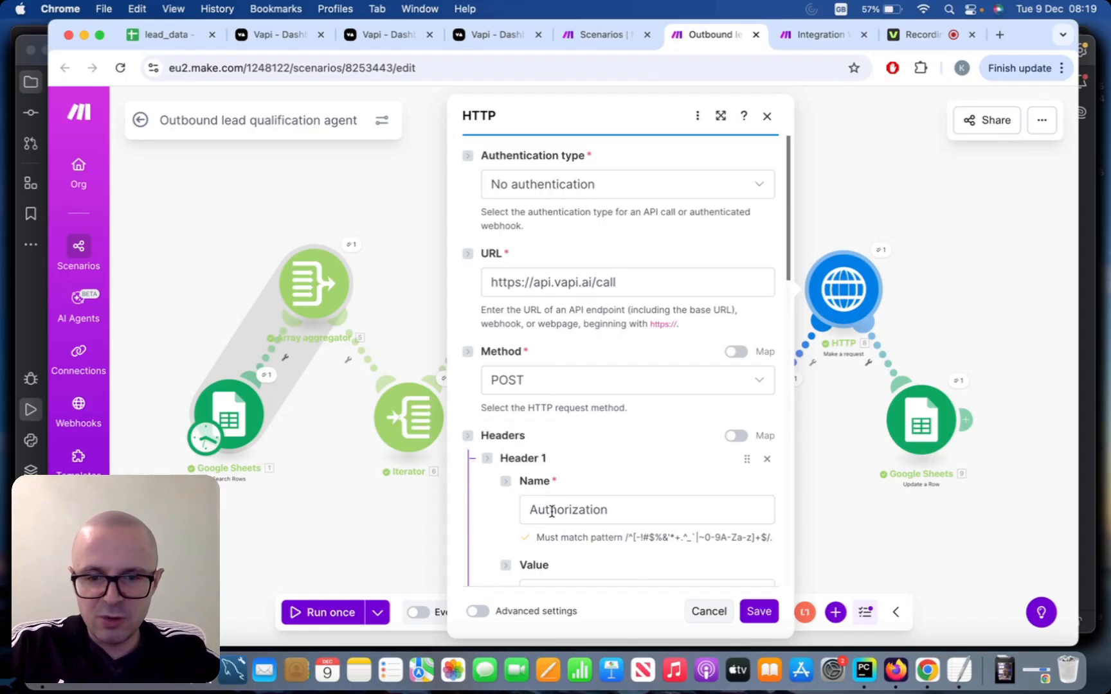
pyautogui.scroll(-6, 474, 191)
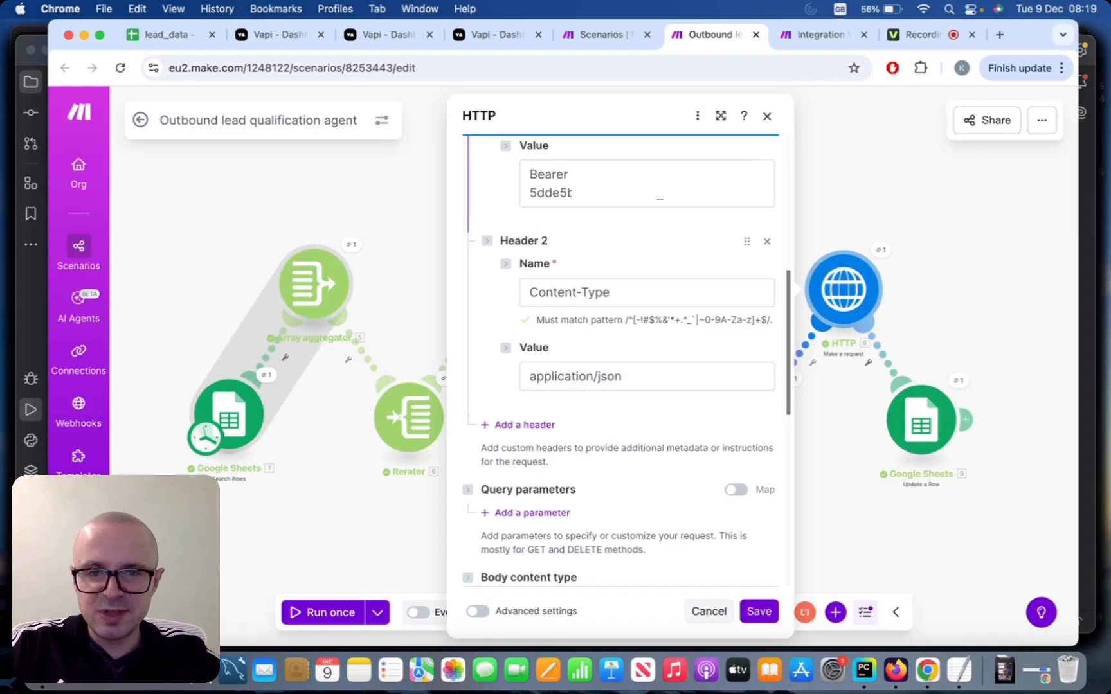
pyautogui.scroll(-3, 693, 313)
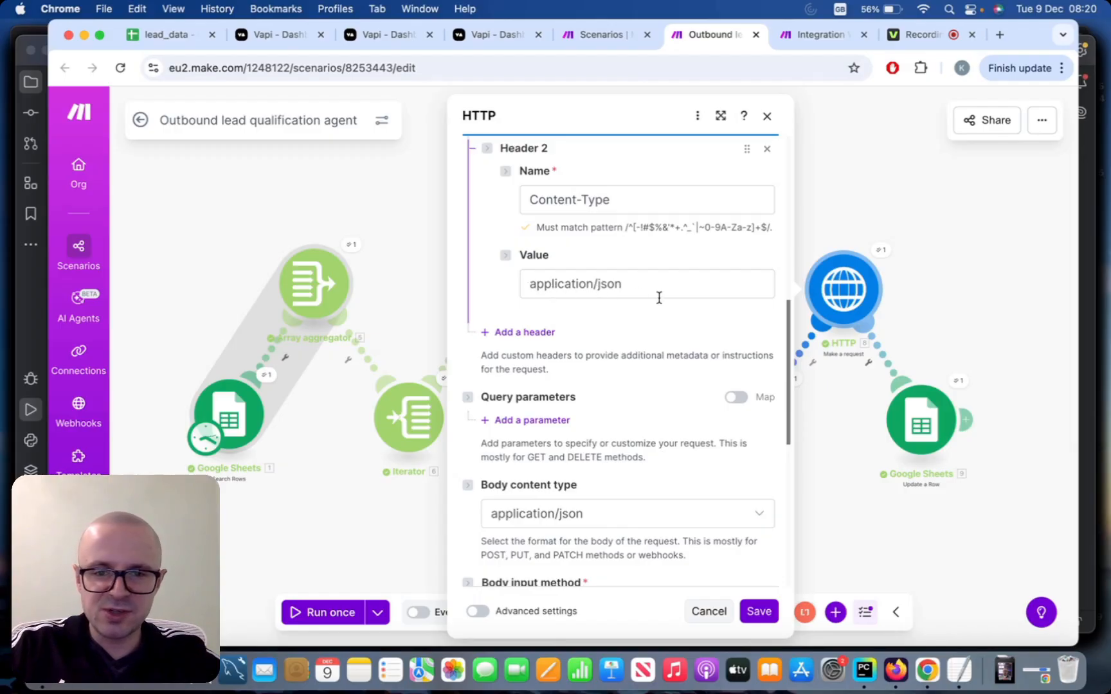
pyautogui.scroll(-4, 642, 296)
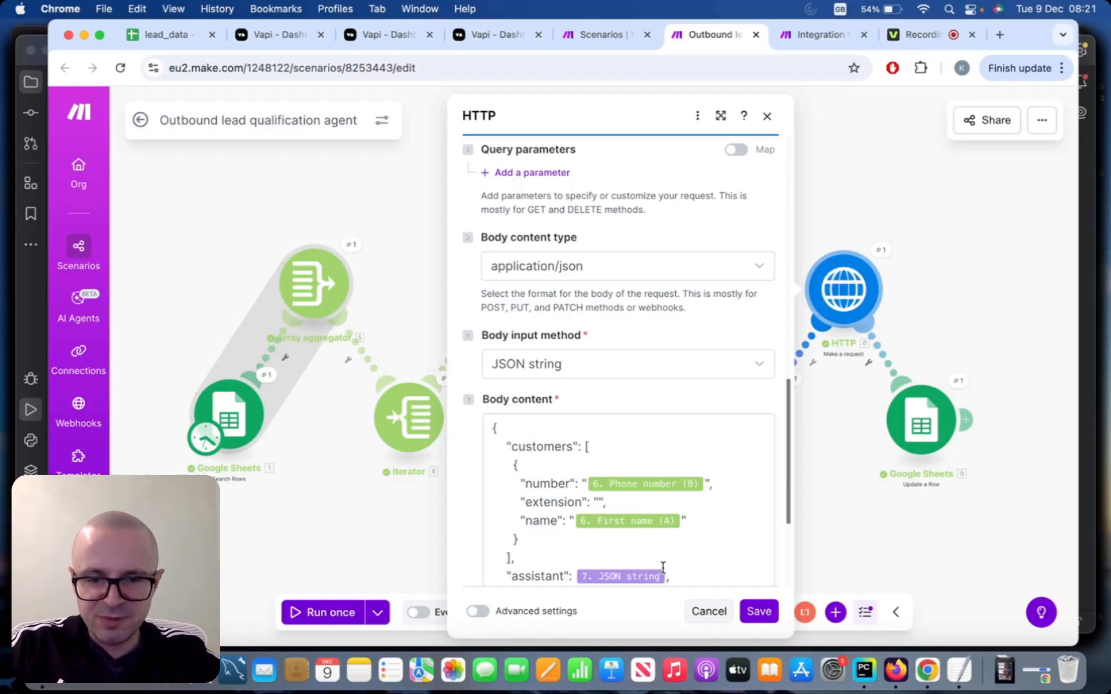
pyautogui.scroll(-5, 709, 557)
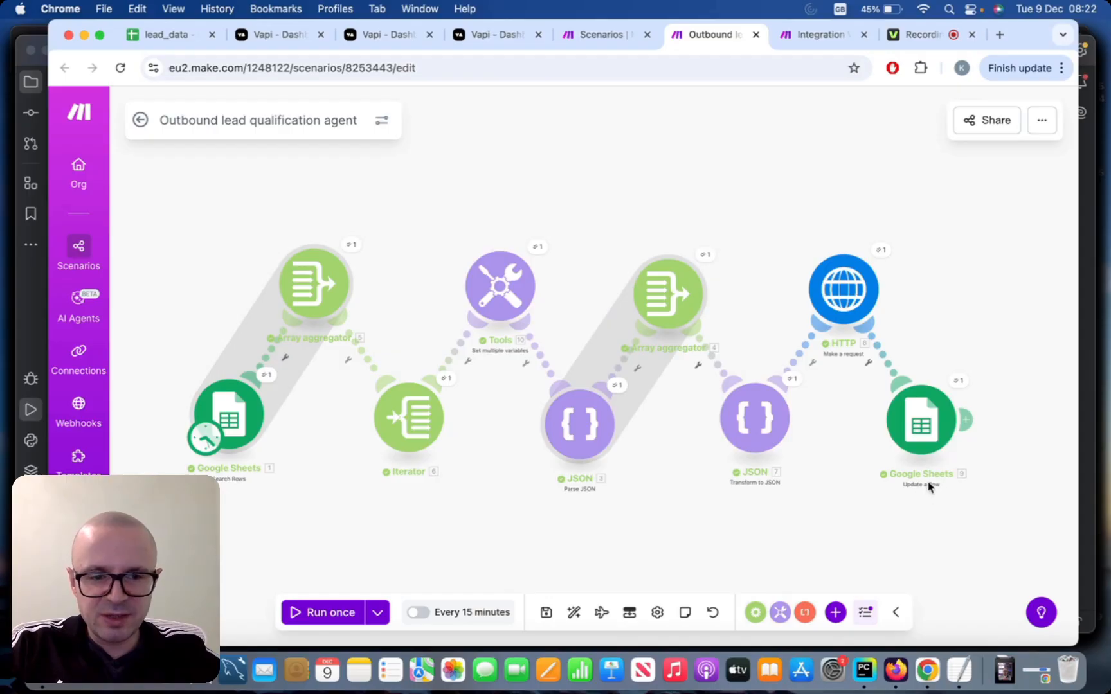
# - Inspect the final Google Sheets Update a Row module, checking its spreadsheet path, row number mapping and Called already (C) value
pyautogui.click(919, 419)
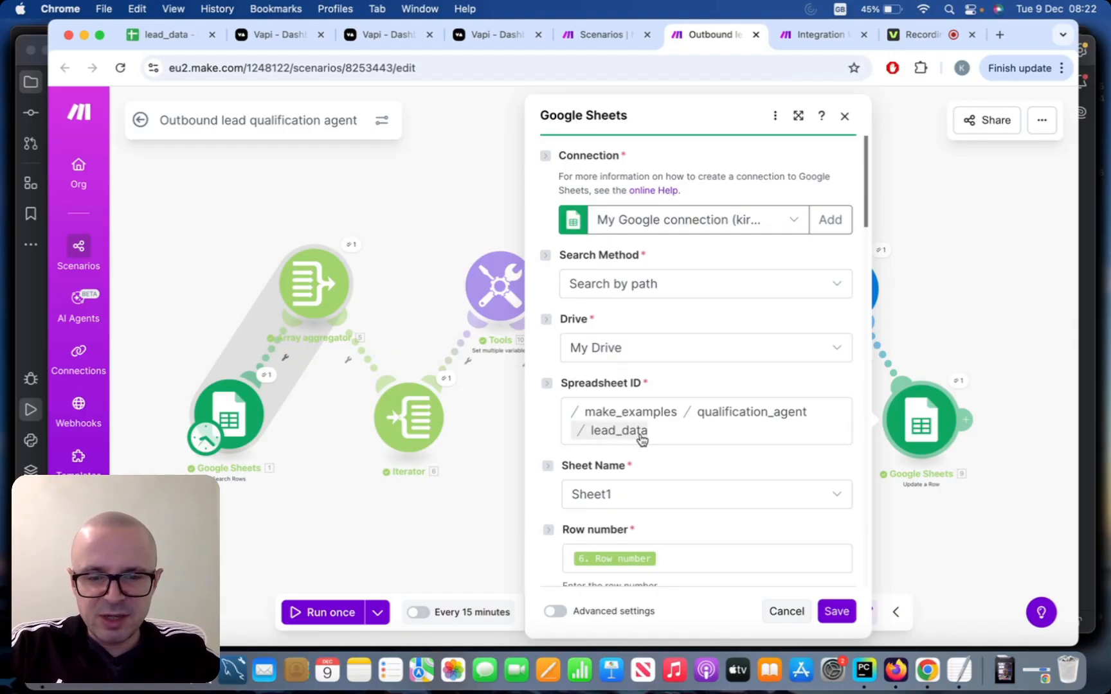
pyautogui.scroll(-3, 641, 438)
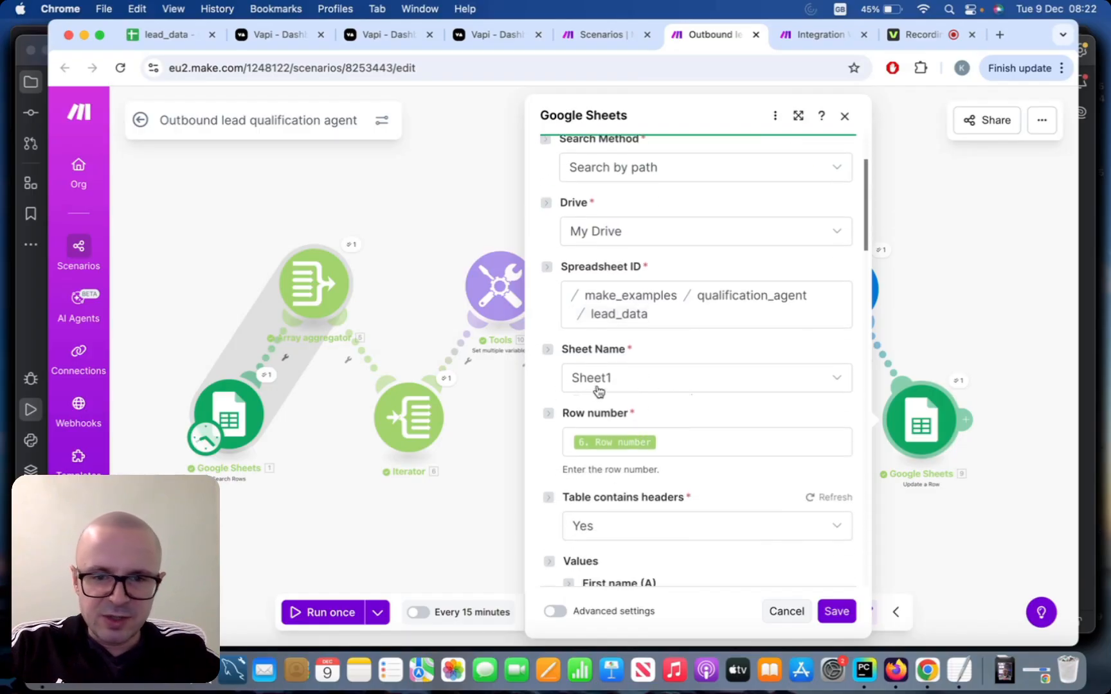
pyautogui.scroll(-2, 534, 496)
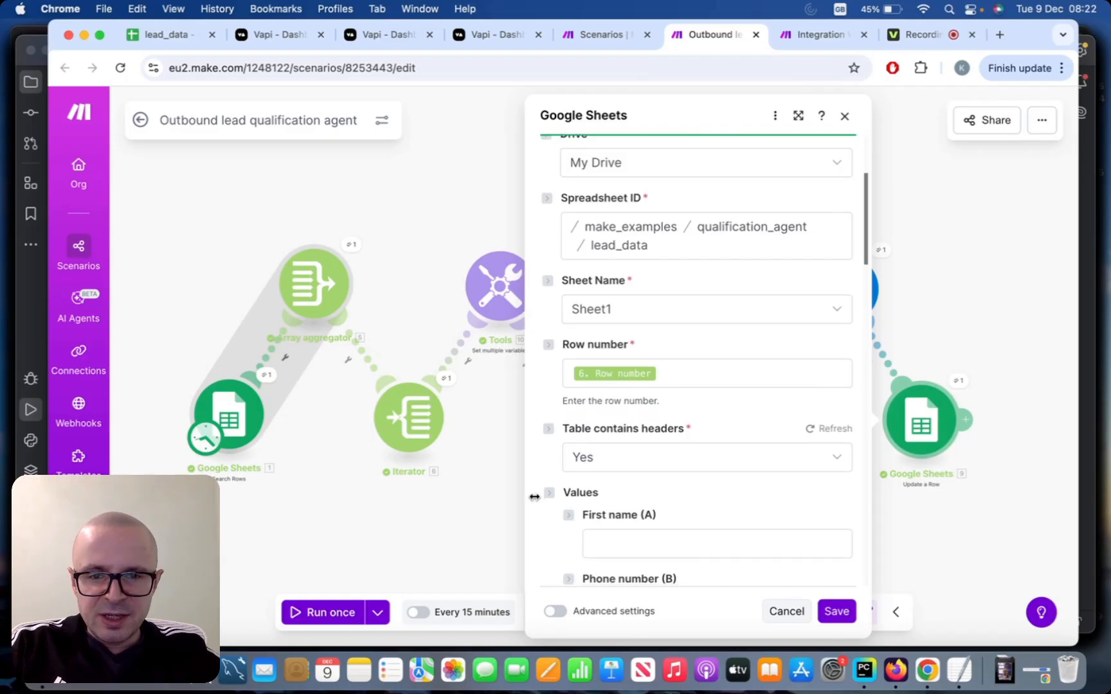
pyautogui.moveTo(613, 373)
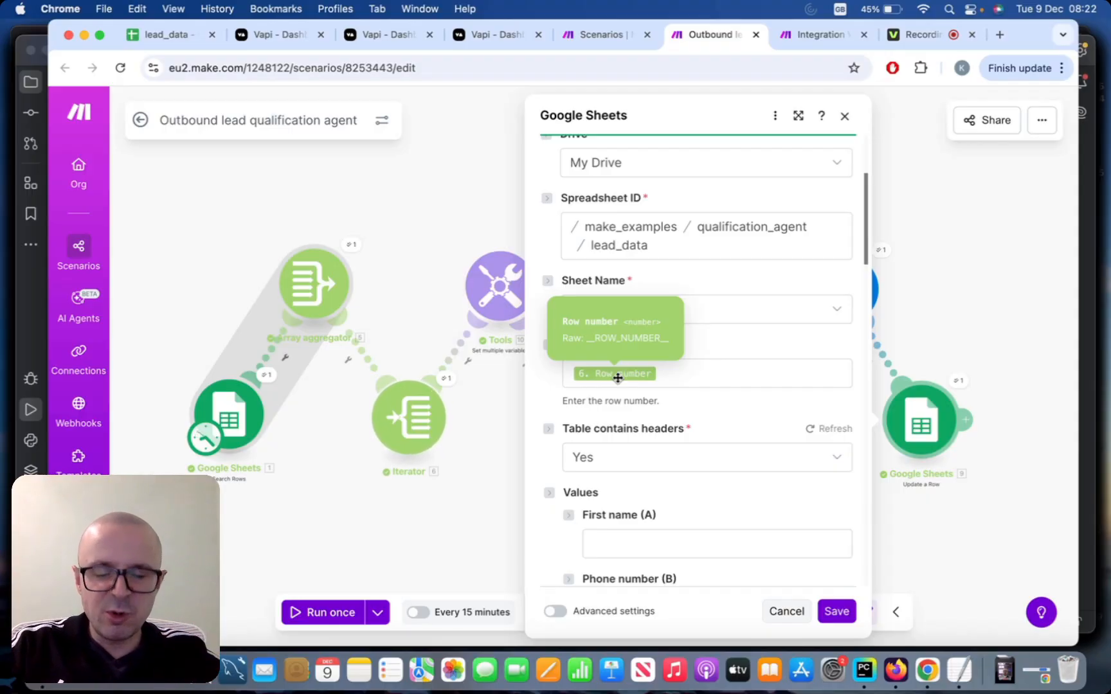
pyautogui.scroll(-3, 649, 380)
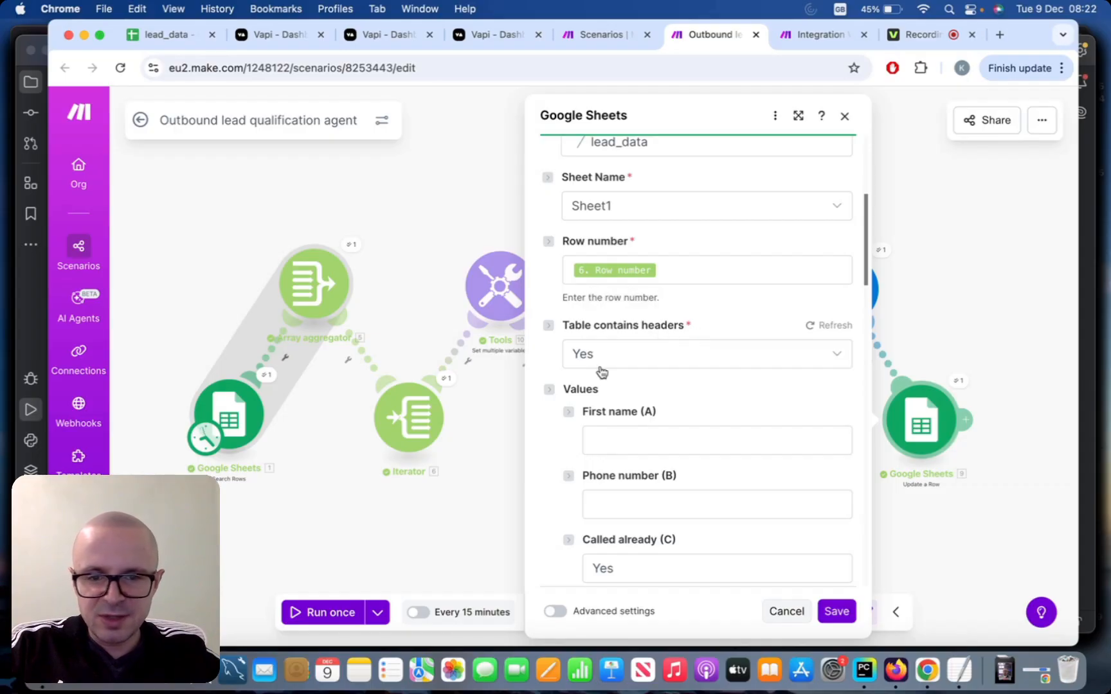
pyautogui.scroll(-6, 576, 386)
pyautogui.scroll(-3, 555, 365)
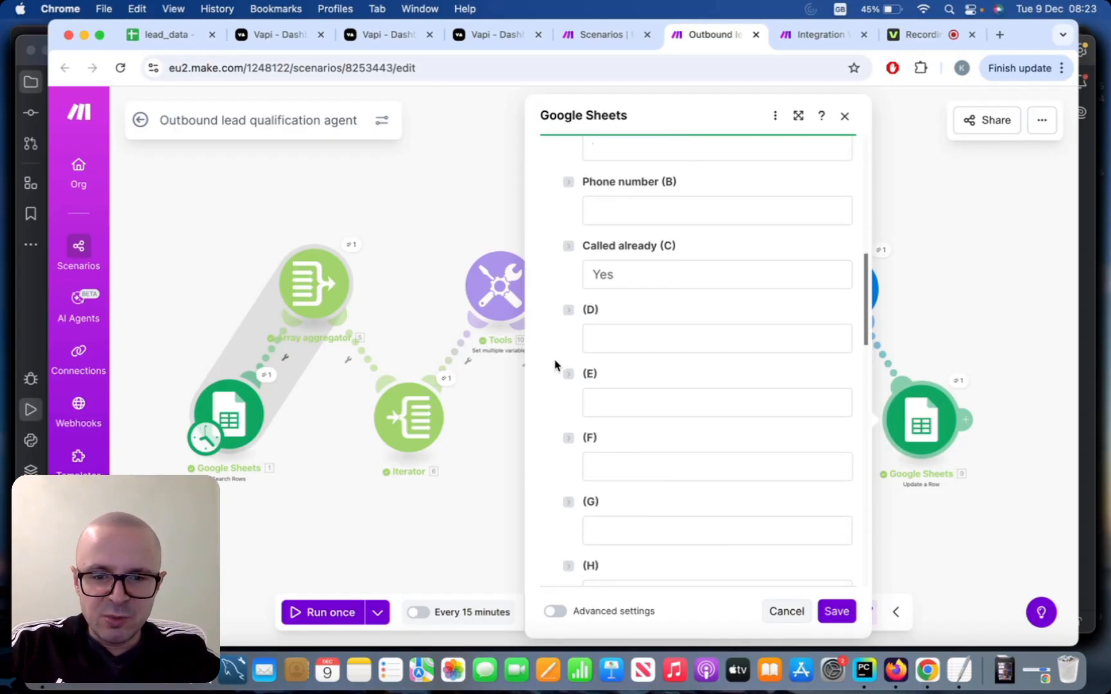
pyautogui.scroll(4, 555, 365)
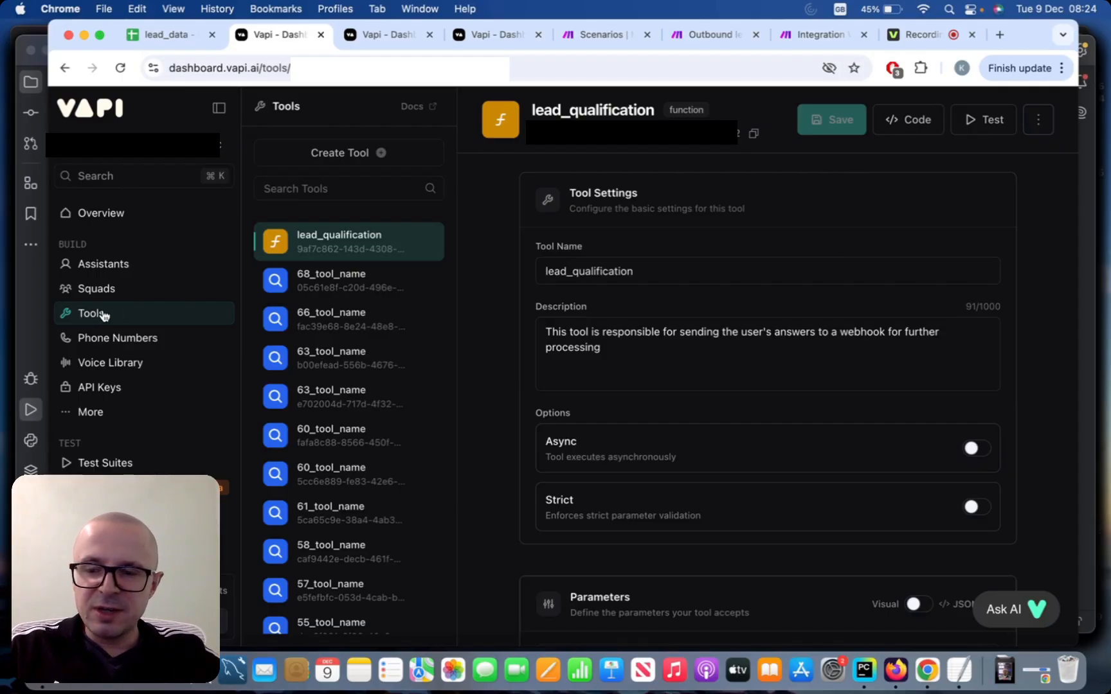
# - Review the lead_qualification tool's description, parameters and server settings in Vapi, and save the tool
pyautogui.moveTo(433, 238)
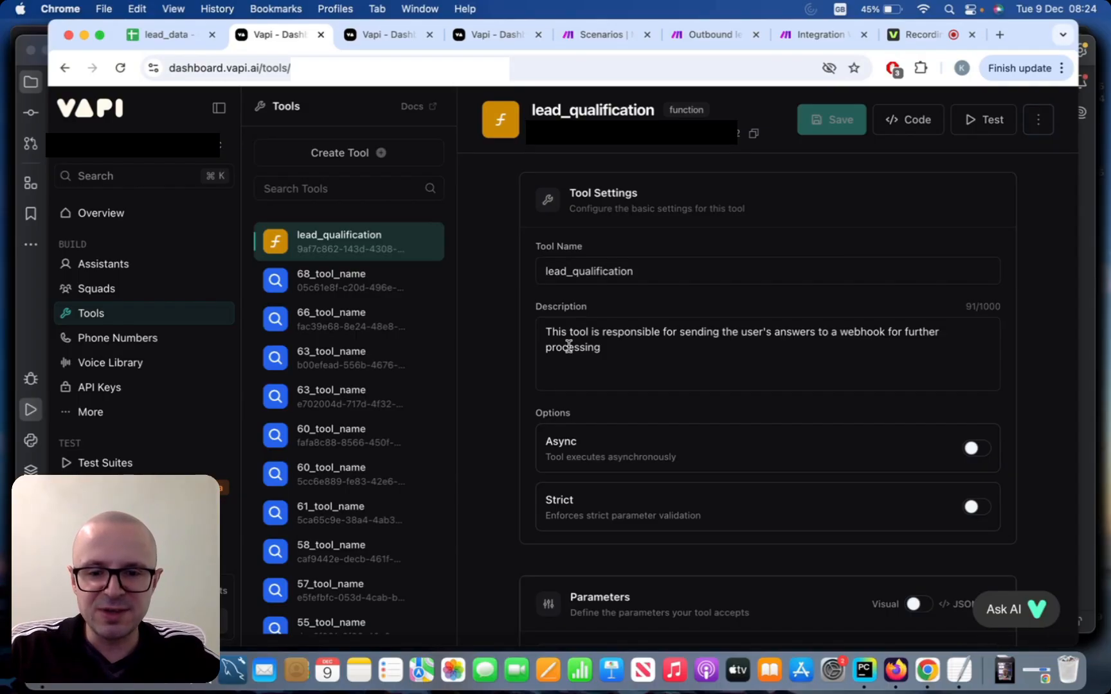
pyautogui.scroll(-5, 486, 356)
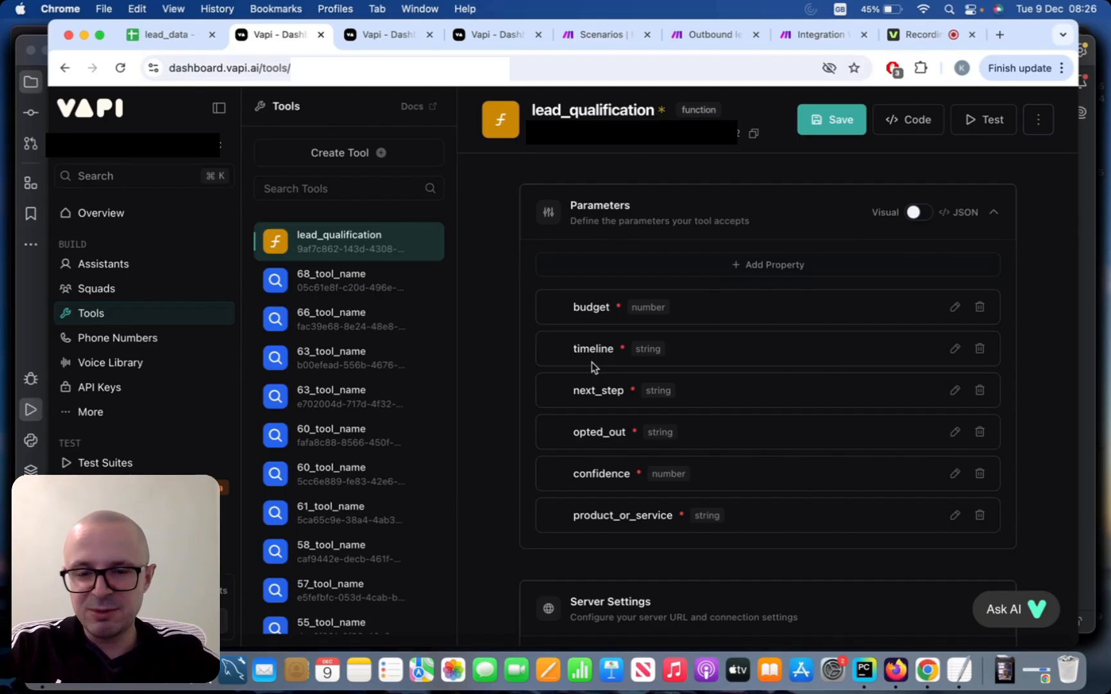
pyautogui.scroll(-6, 591, 362)
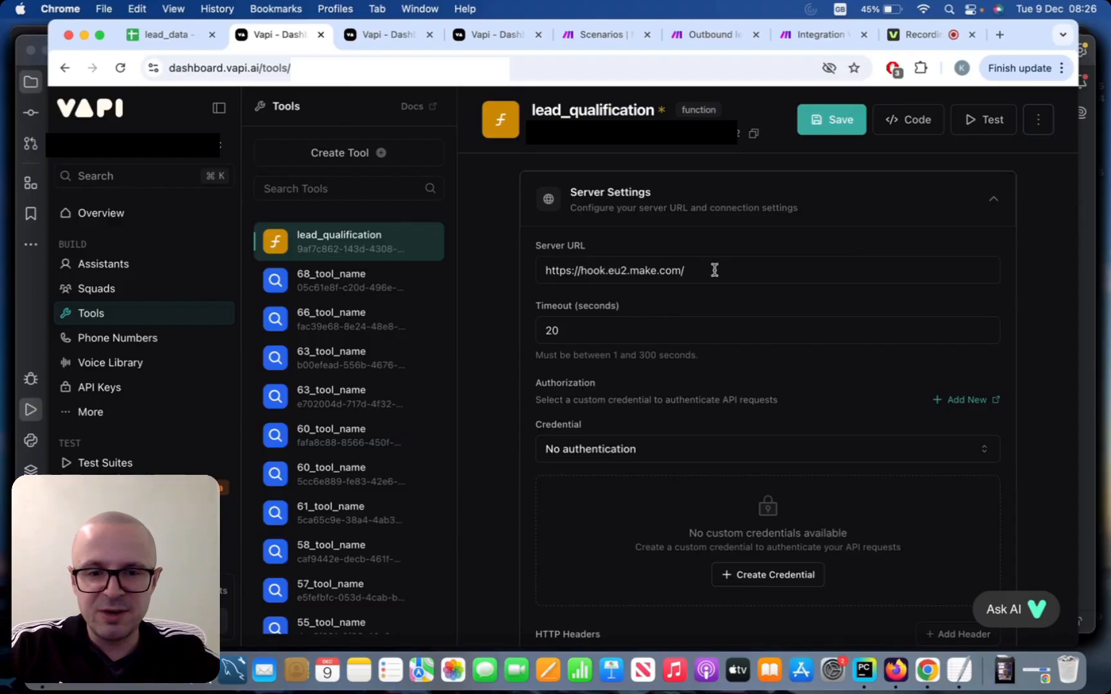
pyautogui.press('super+s')
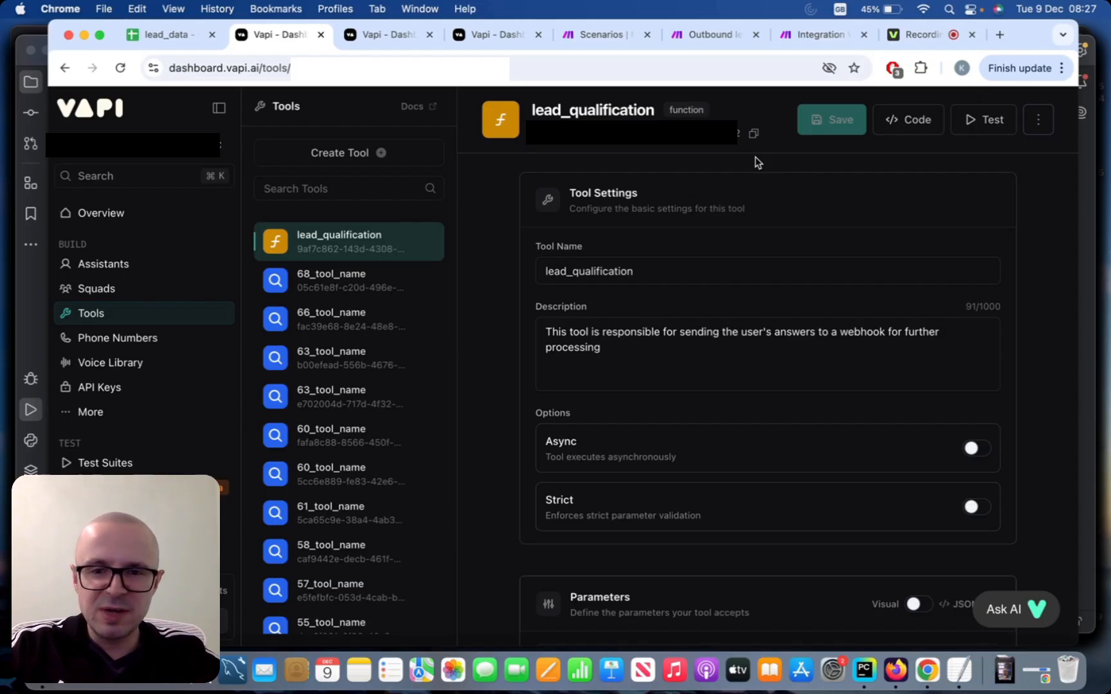
# - View the API Keys page in Vapi, and copy the ID of the Weather Assistant phone number
pyautogui.hotkey('ctrl', 'Tab')
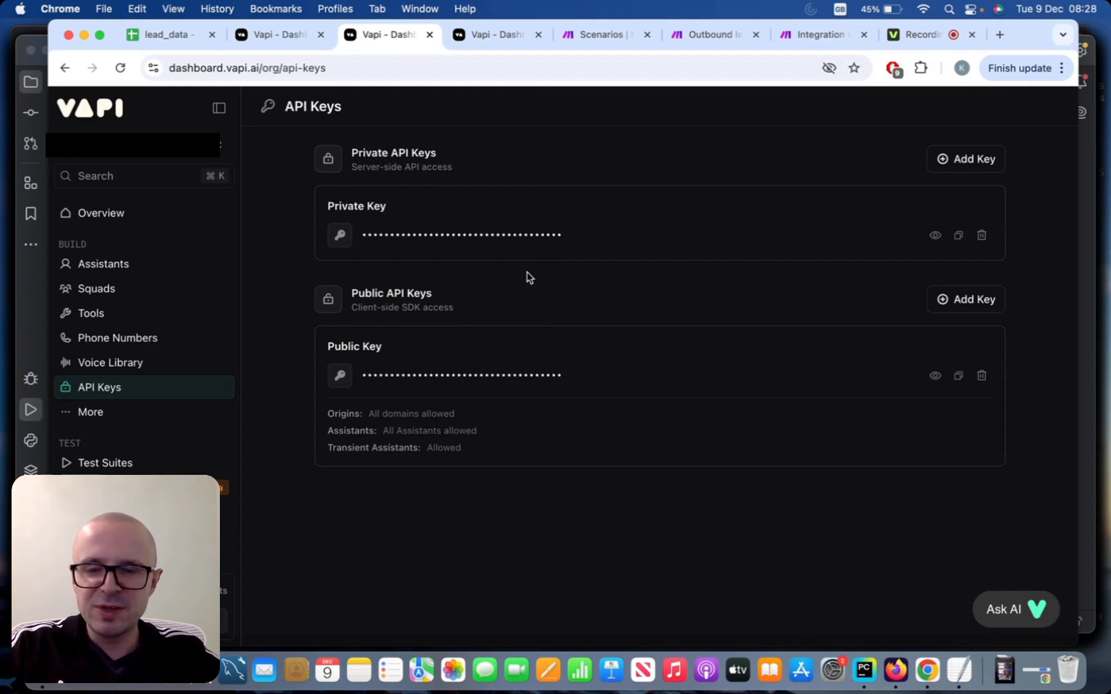
pyautogui.hotkey('ctrl', 'Tab')
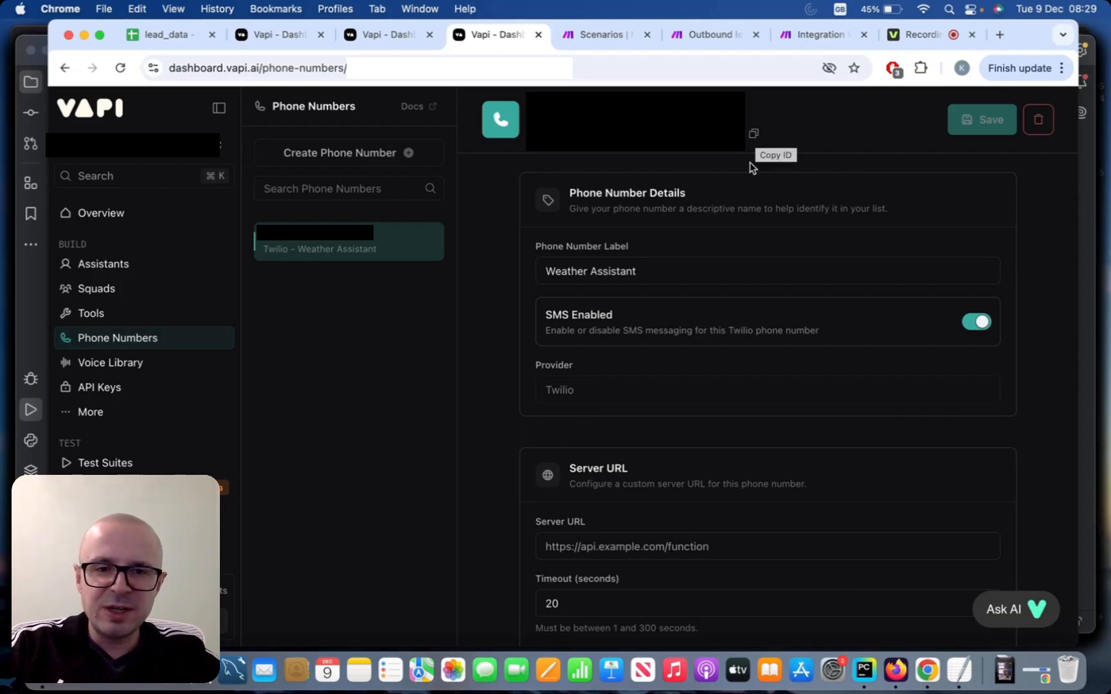
pyautogui.click(753, 136)
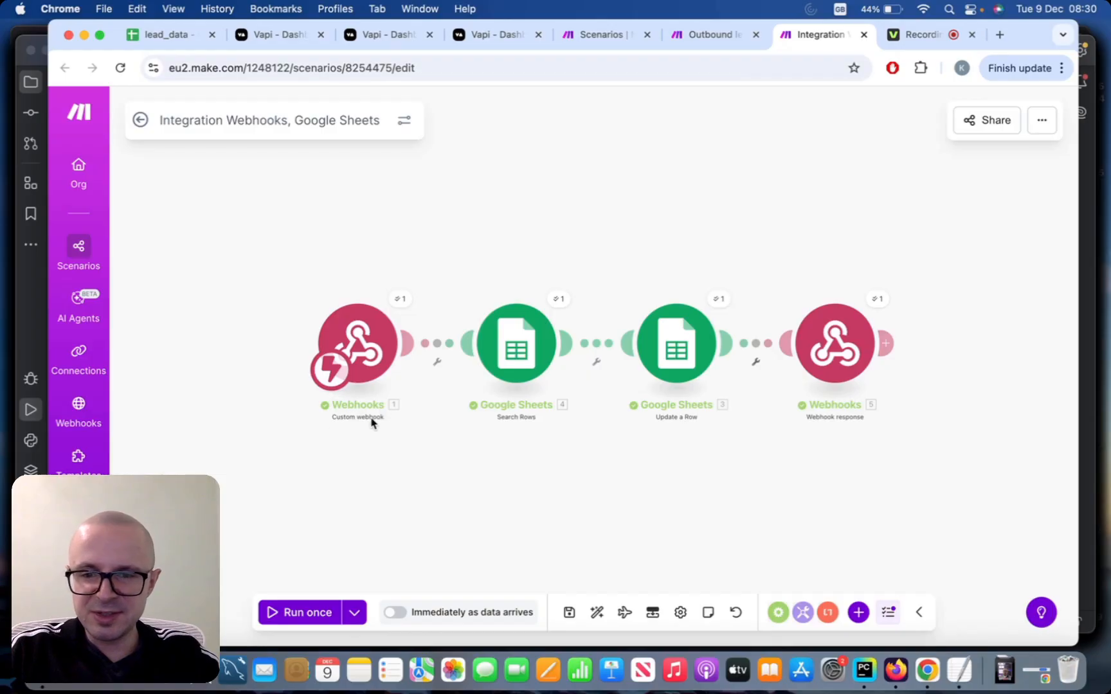
# - In the Integration Webhooks, Google Sheets scenario, inspect the custom webhook and the Search Rows module's phone number filter, closing both without saving
pyautogui.click(386, 356)
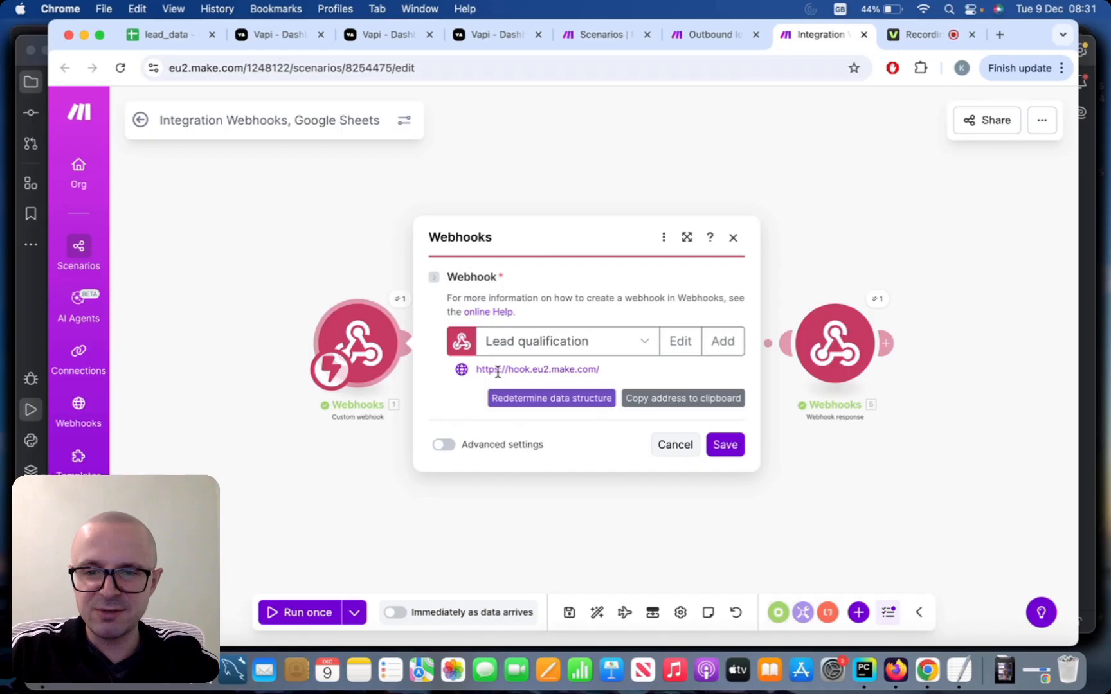
pyautogui.press('Escape')
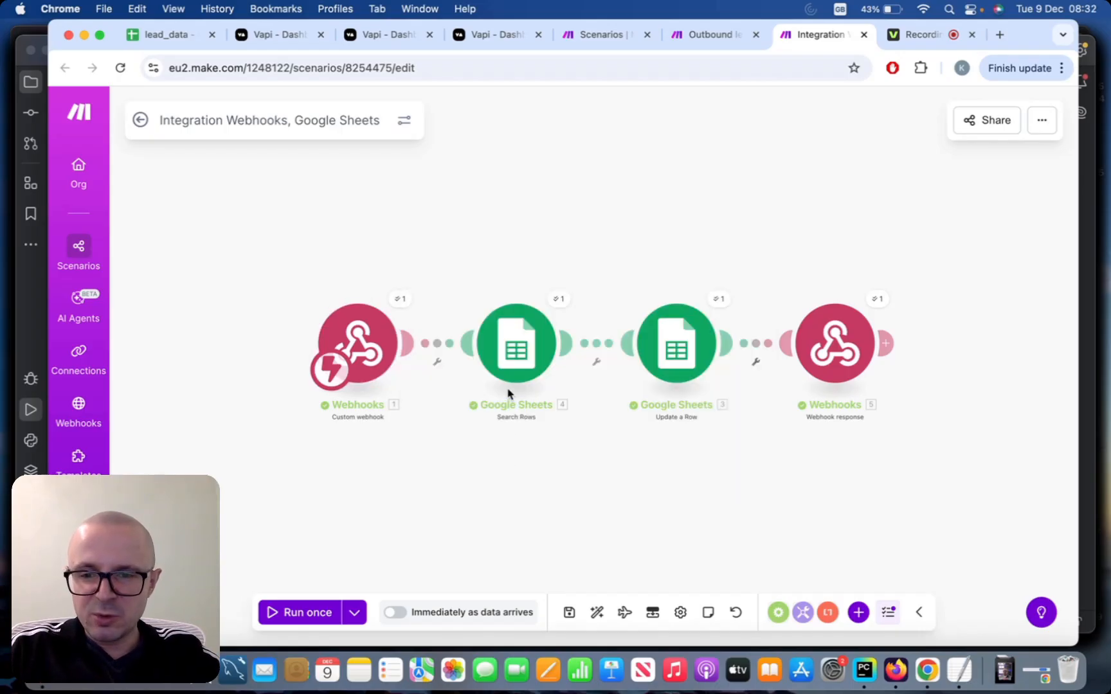
pyautogui.click(527, 346)
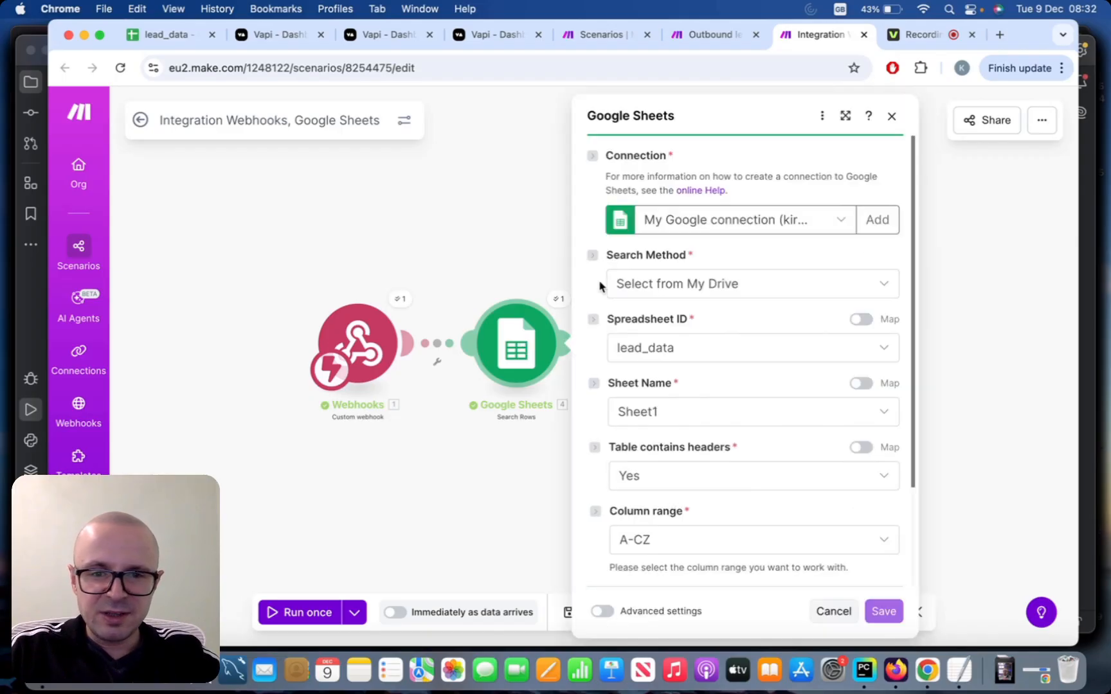
pyautogui.scroll(-2, 598, 285)
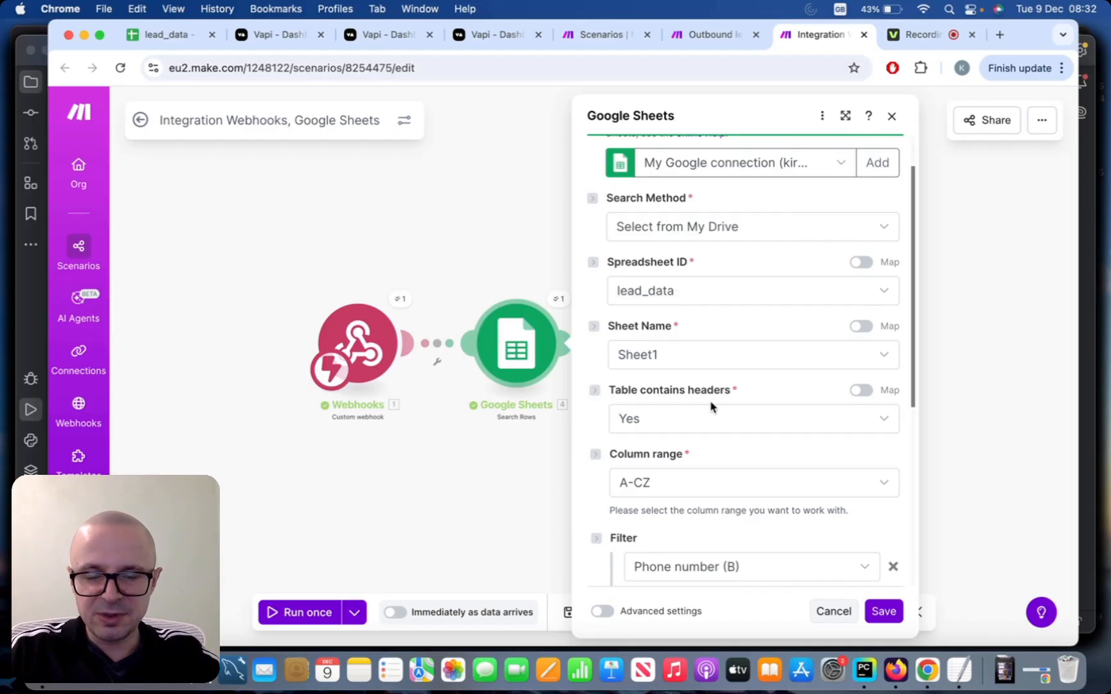
pyautogui.scroll(-8, 711, 406)
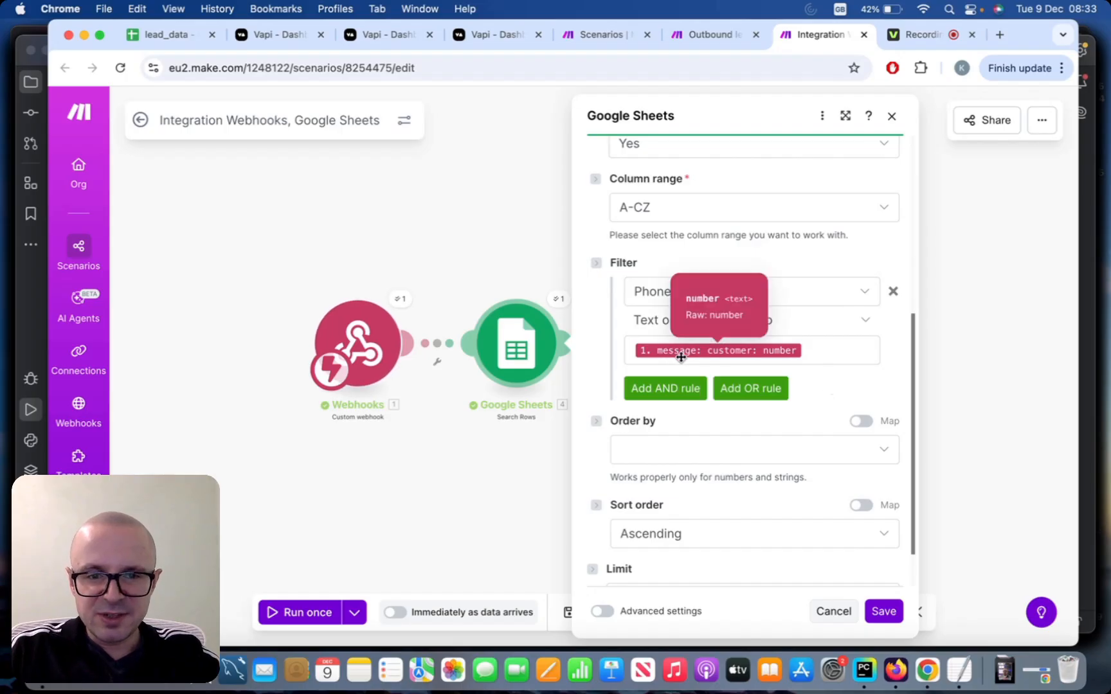
pyautogui.scroll(-2, 813, 393)
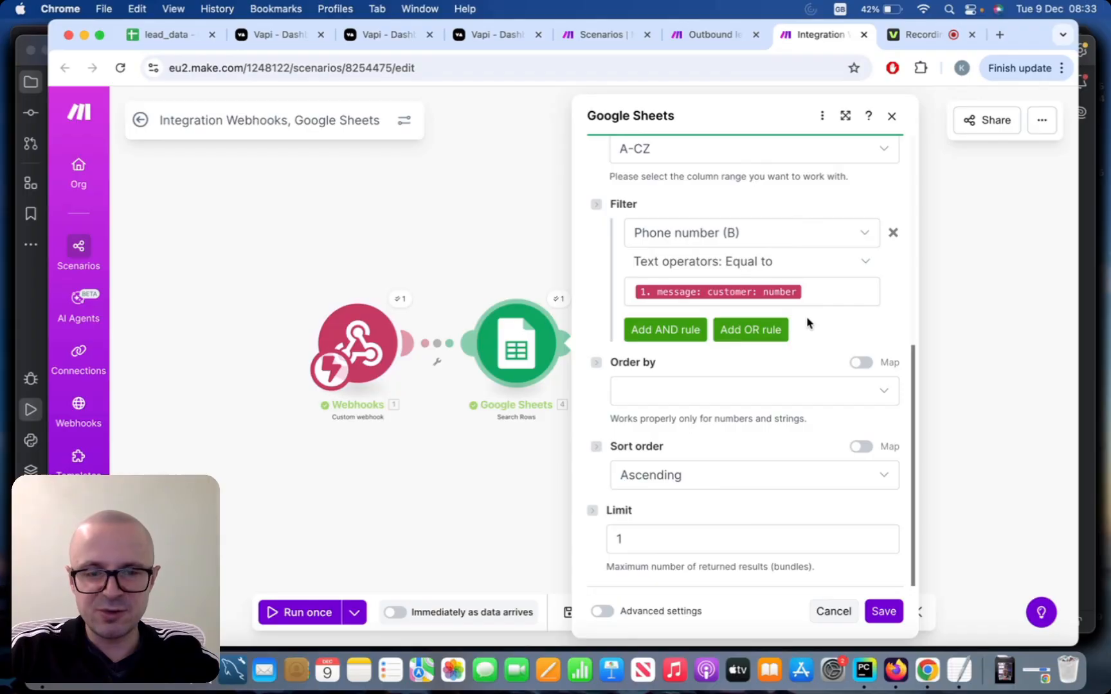
pyautogui.press('Escape')
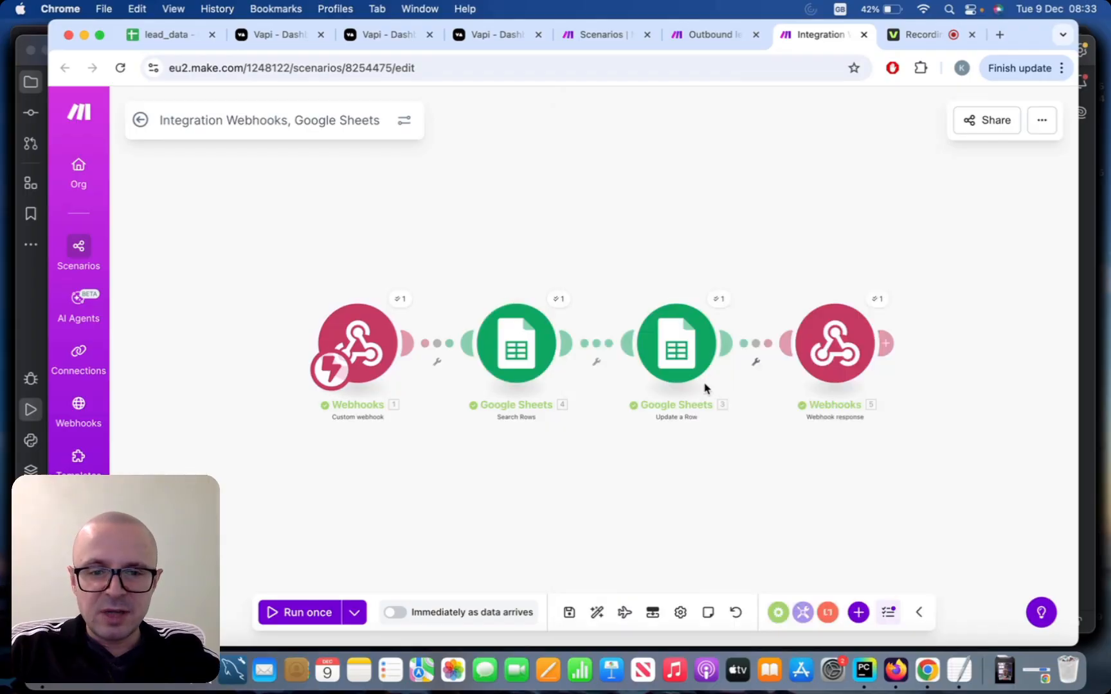
# - Examine the Update a Row module's spreadsheet path, row number and column mappings from product_or_service (D) onward, and close the module
pyautogui.click(698, 348)
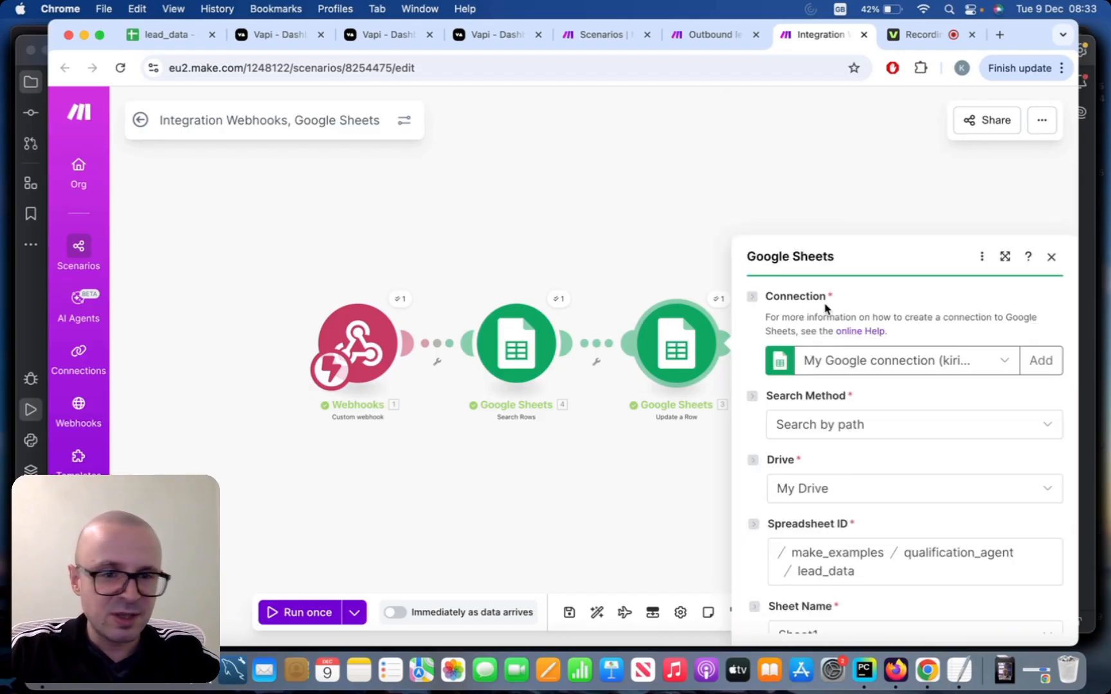
pyautogui.scroll(-3, 768, 382)
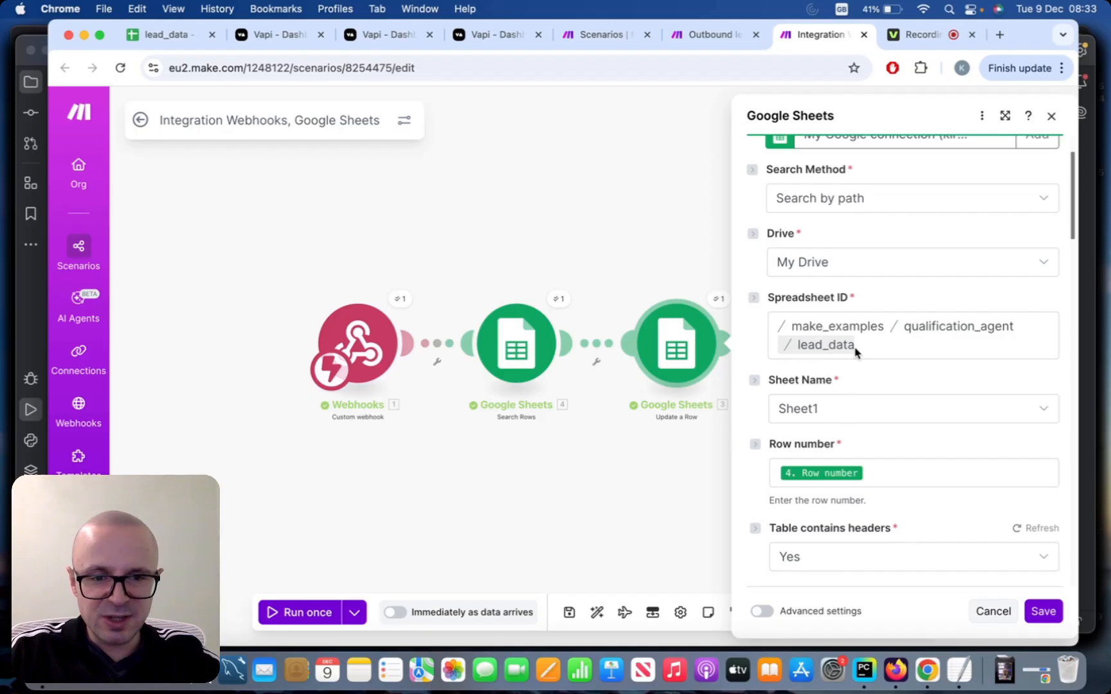
pyautogui.scroll(-3, 855, 351)
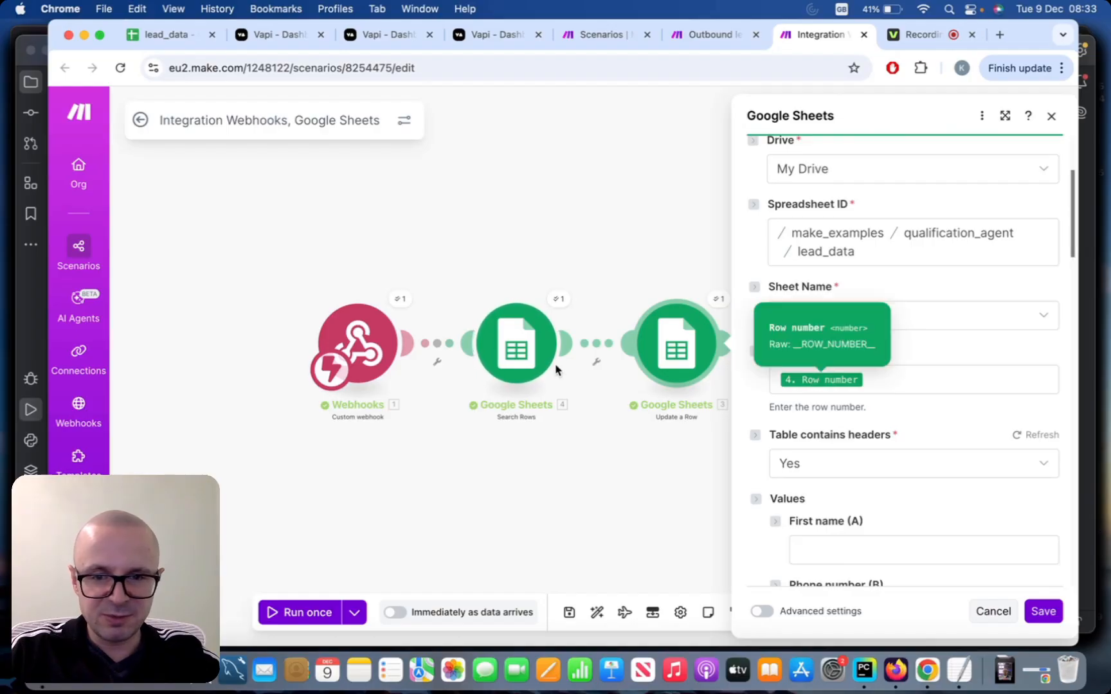
pyautogui.moveTo(828, 386)
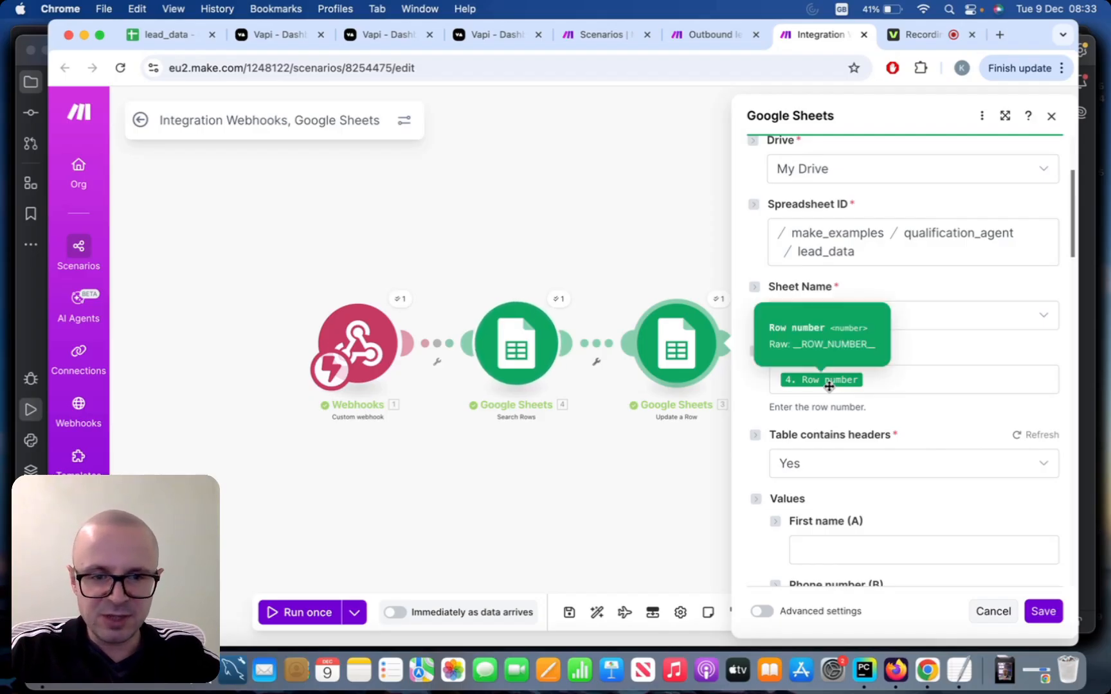
pyautogui.scroll(-4, 749, 389)
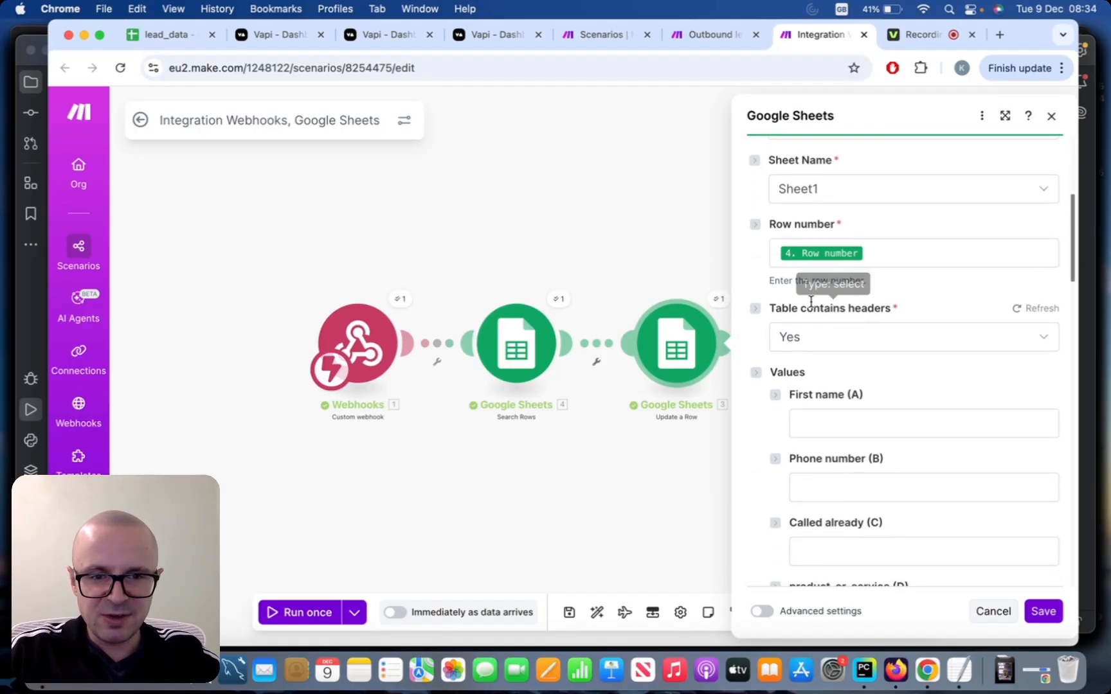
pyautogui.scroll(-1, 780, 345)
pyautogui.scroll(-10, 780, 345)
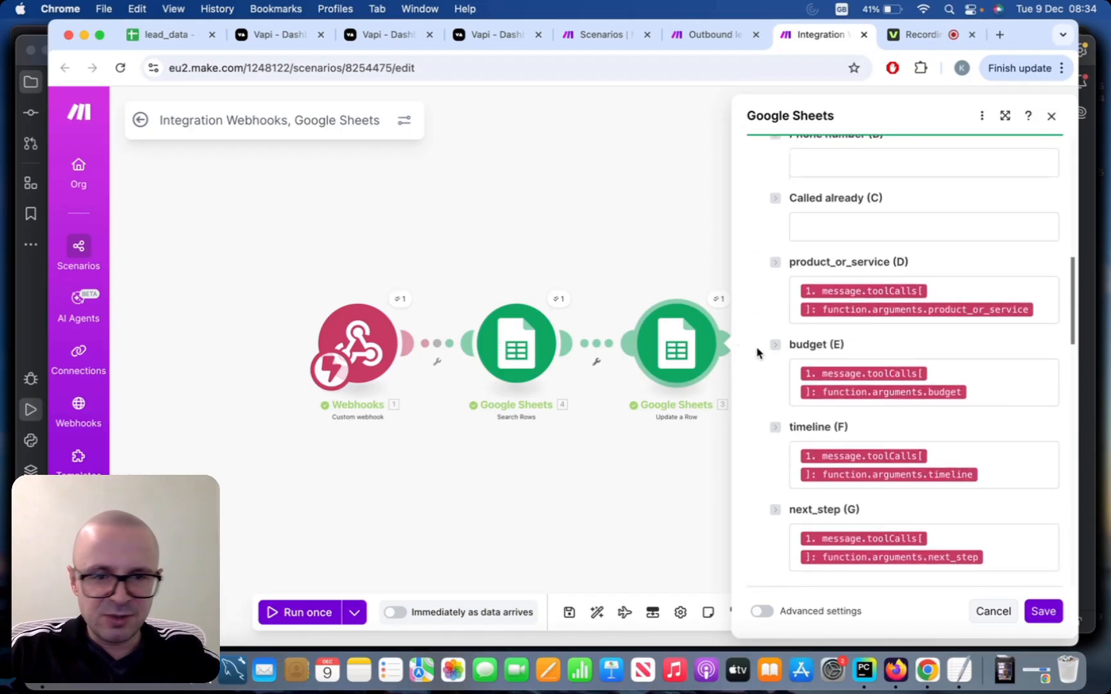
pyautogui.scroll(-3, 754, 354)
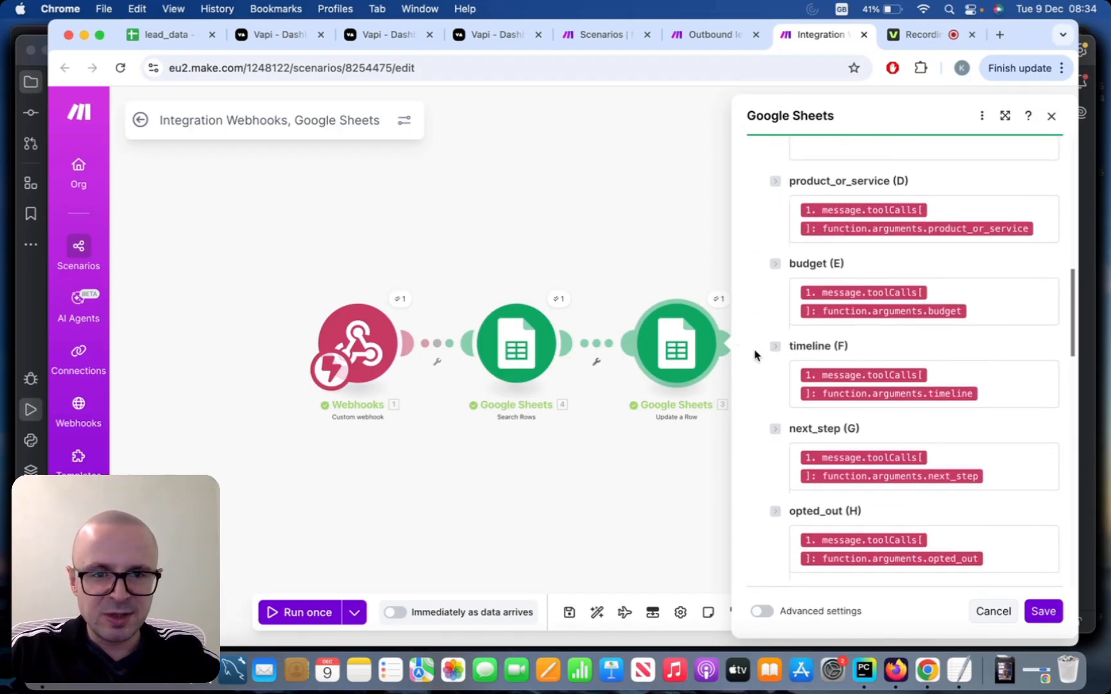
pyautogui.scroll(2, 753, 354)
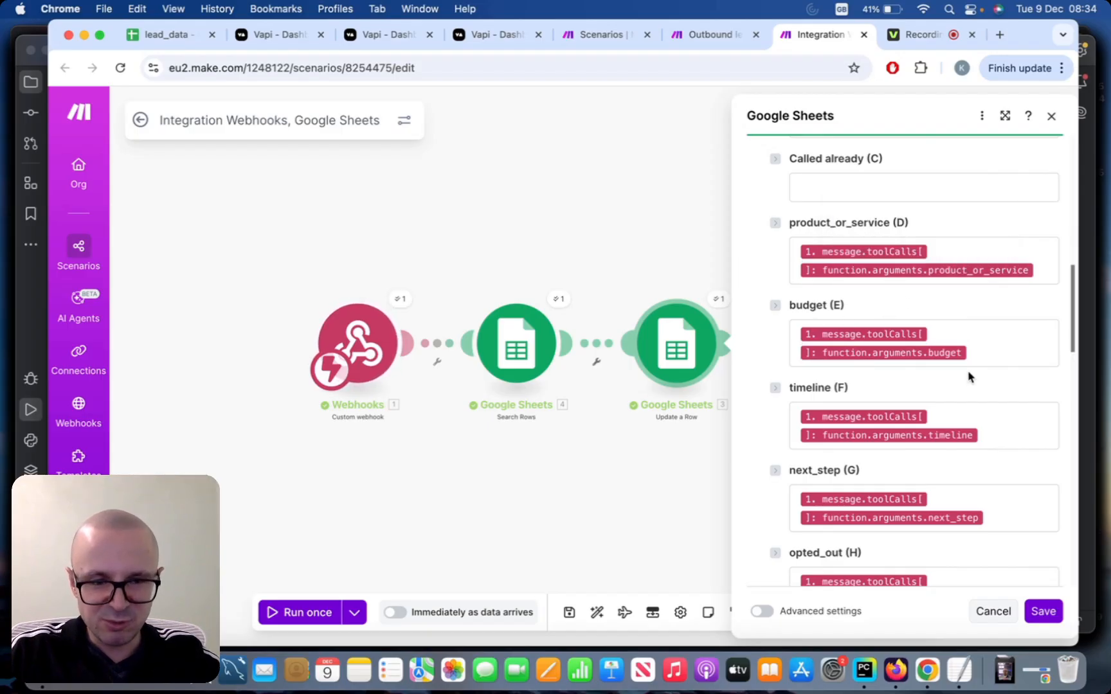
pyautogui.scroll(-2, 969, 378)
pyautogui.scroll(-5, 970, 378)
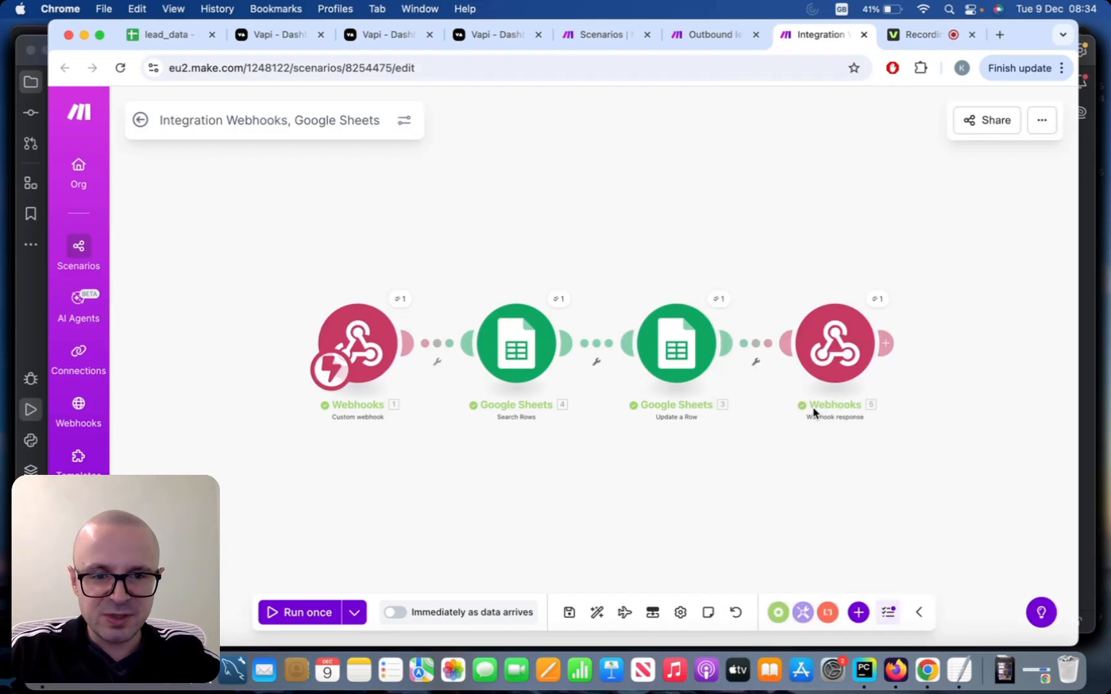
# - Open the Webhook response module for review, and run the Integration Webhooks, Google Sheets scenario once
pyautogui.click(854, 357)
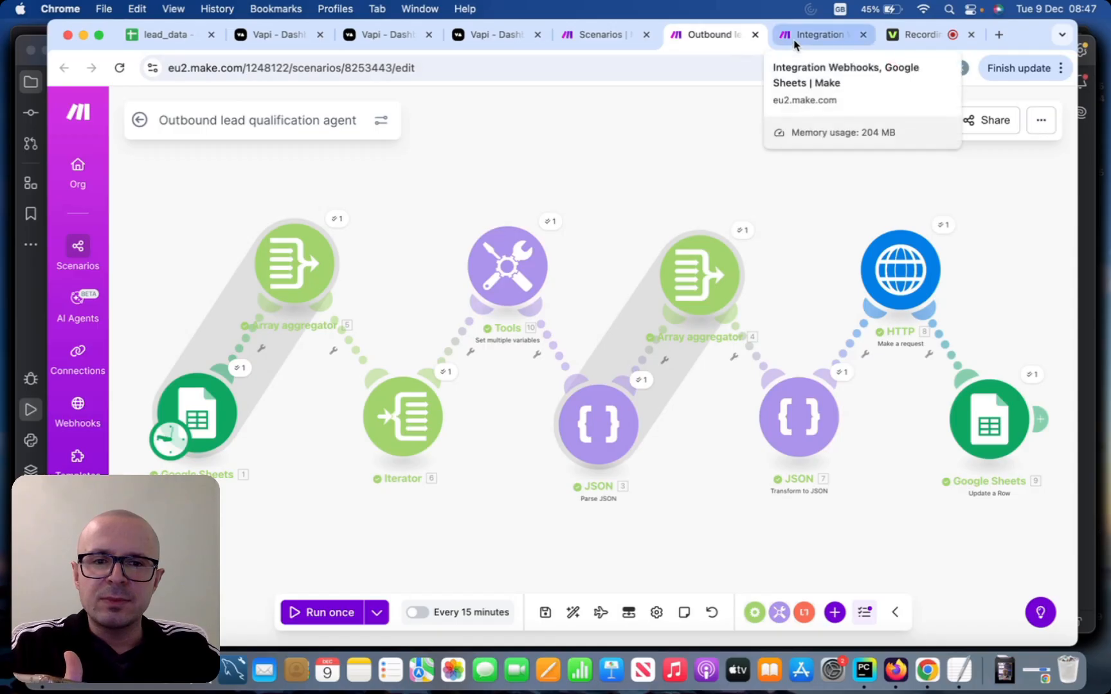
pyautogui.click(817, 35)
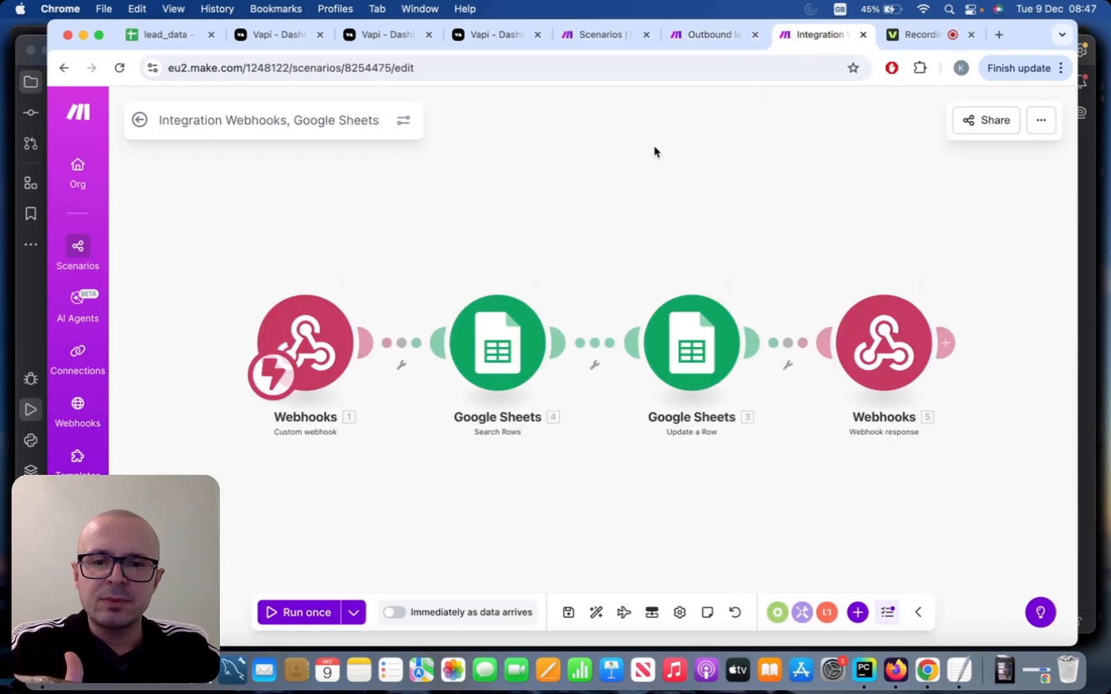
pyautogui.click(278, 612)
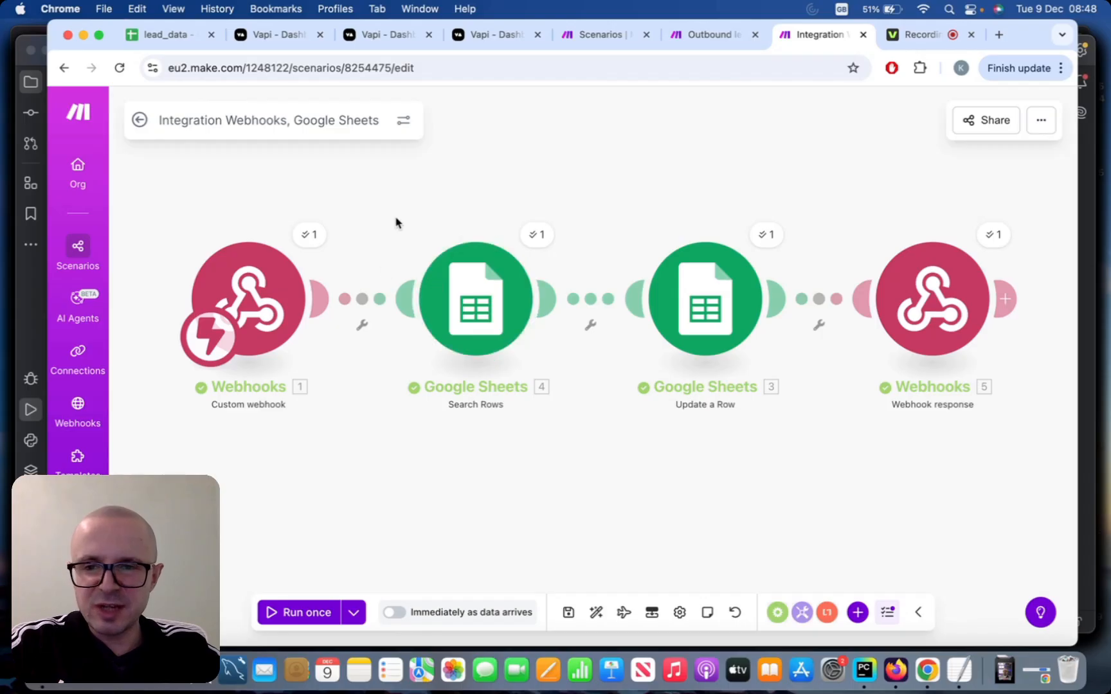
# - Inspect the executed operation's input and output bundles for the Update a Row module, and close the details
pyautogui.scroll(-1, 396, 220)
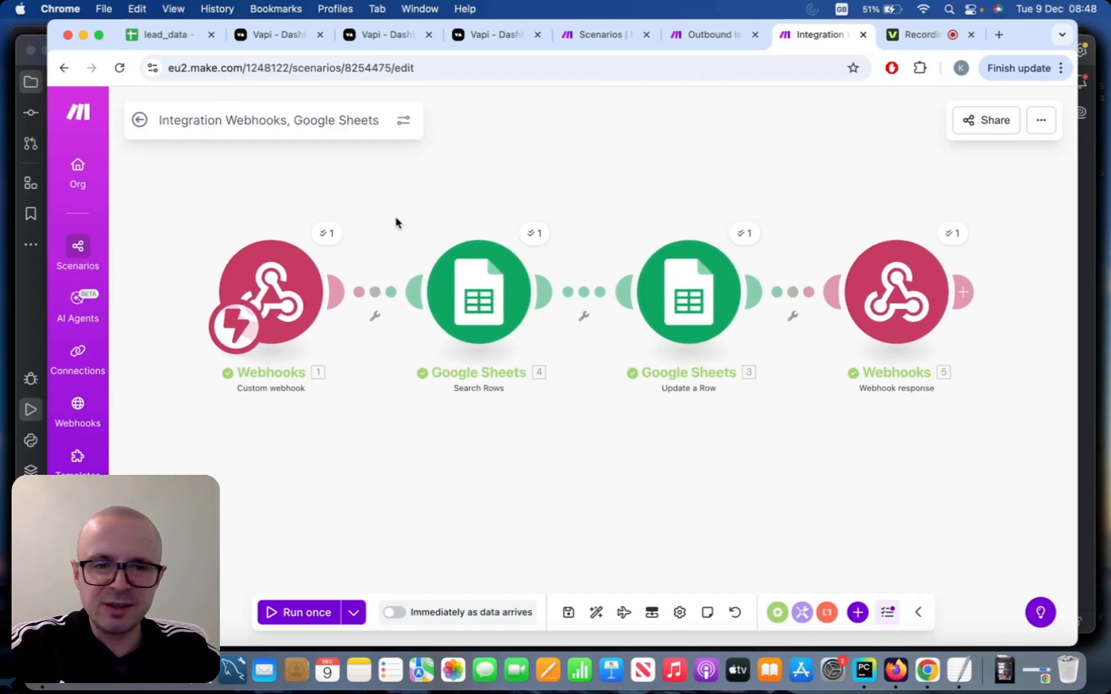
pyautogui.moveTo(396, 220); pyautogui.dragTo(411, 244)
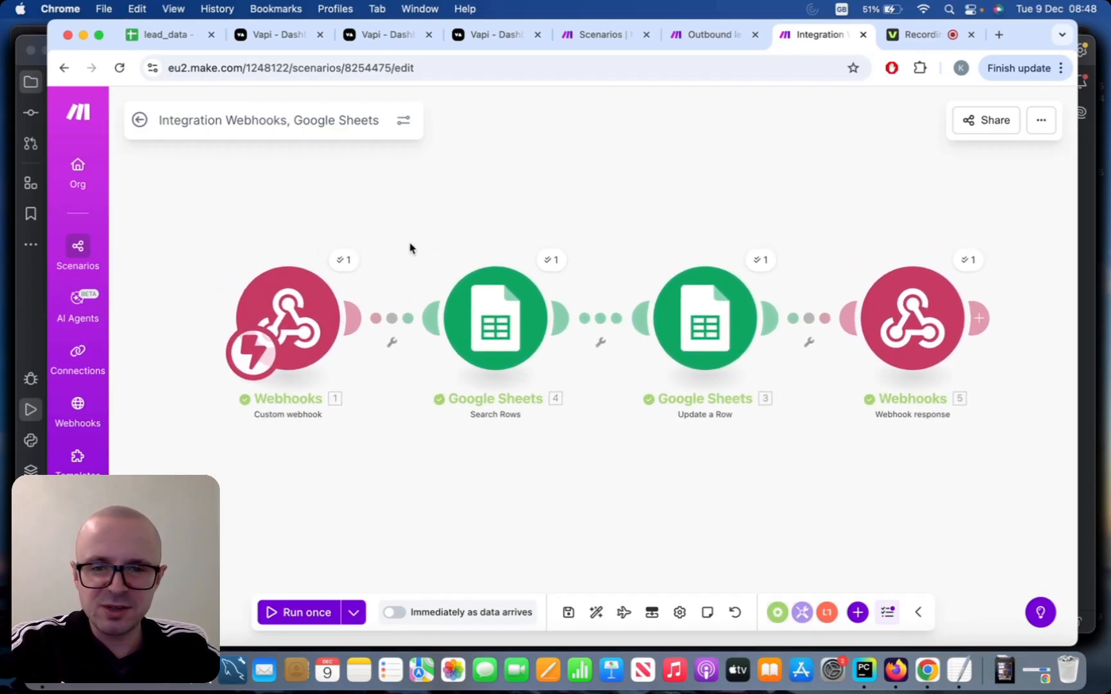
pyautogui.moveTo(700, 159); pyautogui.dragTo(689, 162)
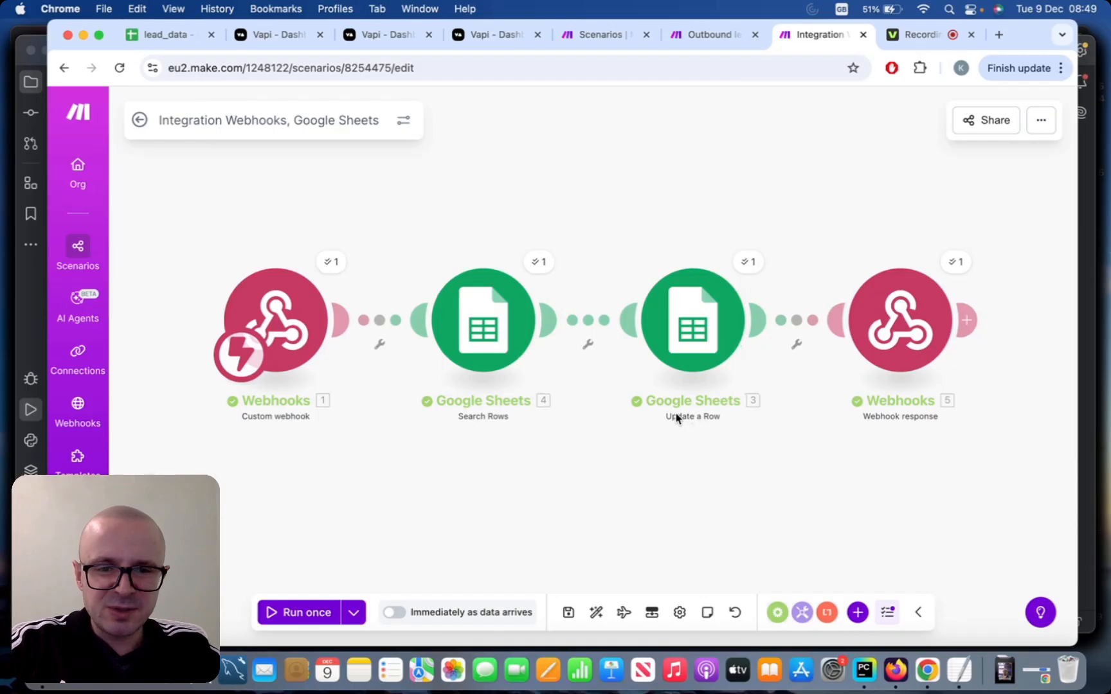
pyautogui.click(752, 266)
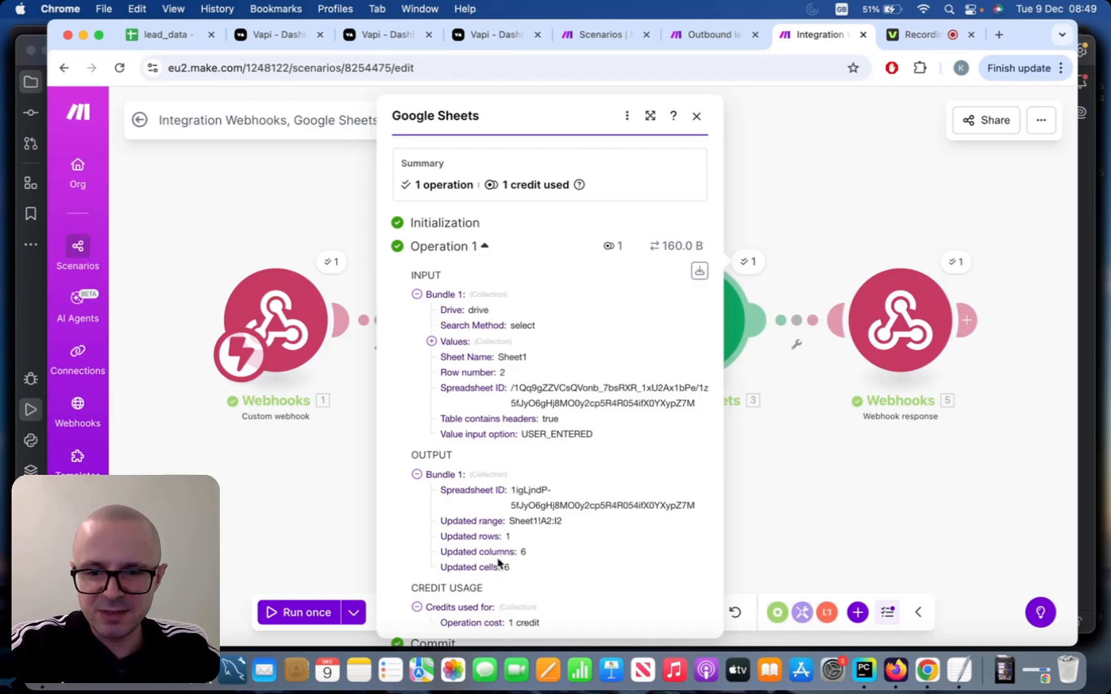
pyautogui.click(696, 116)
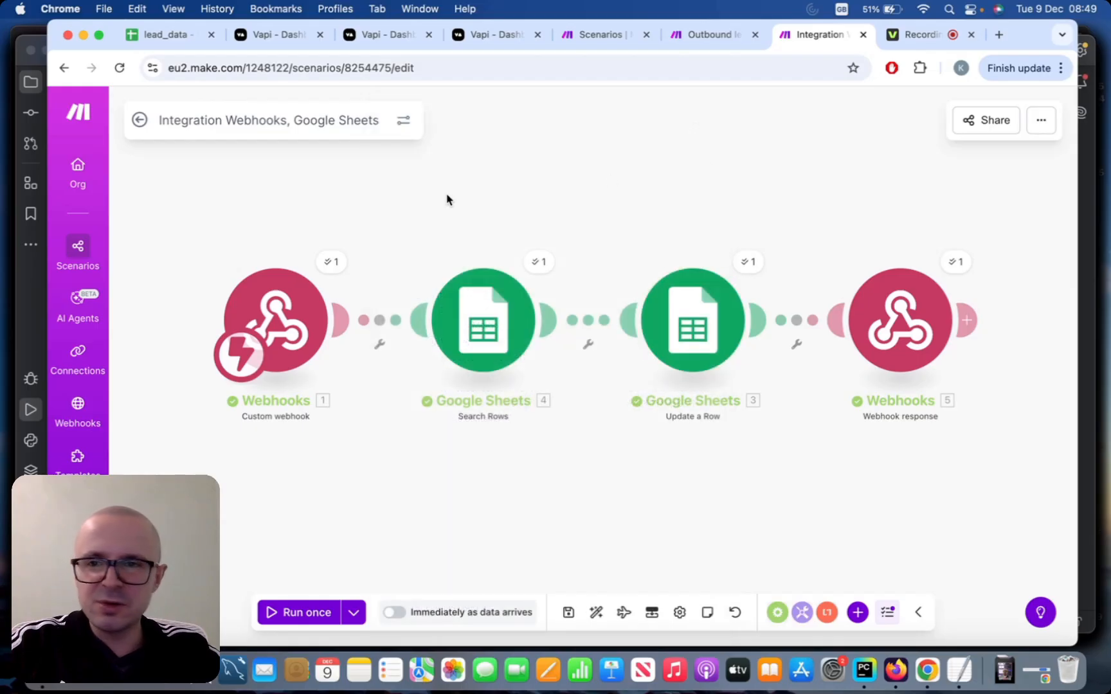
# - Check the lead's row in the lead_data spreadsheet, including the opted_out and confidence cells in row 2
pyautogui.click(173, 36)
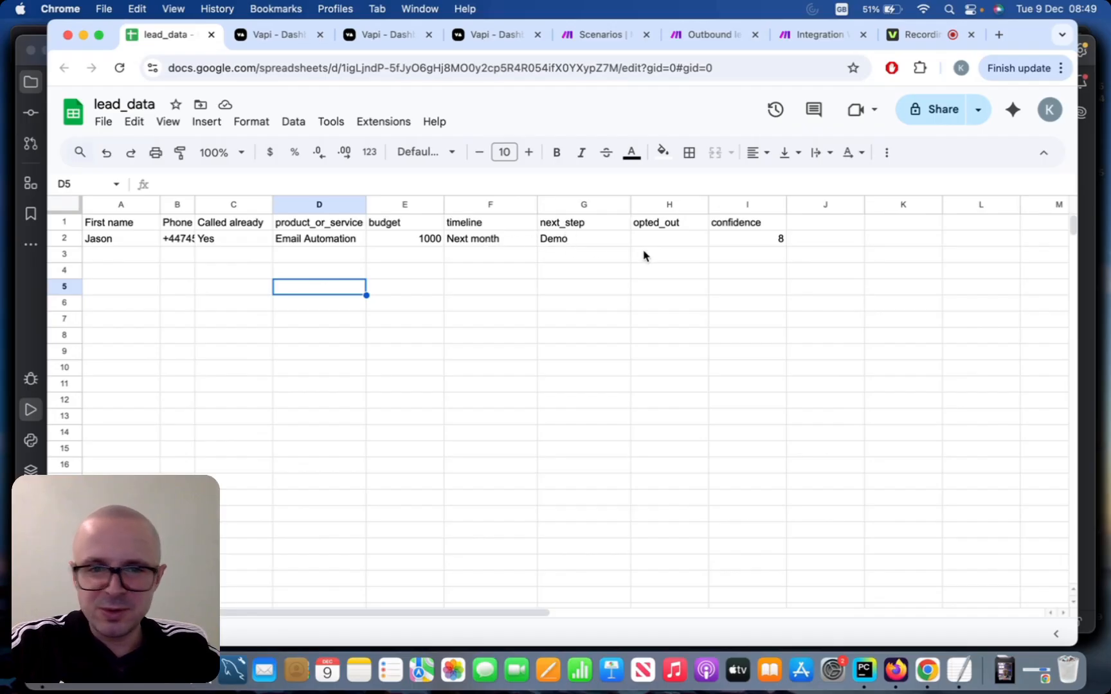
pyautogui.click(670, 238)
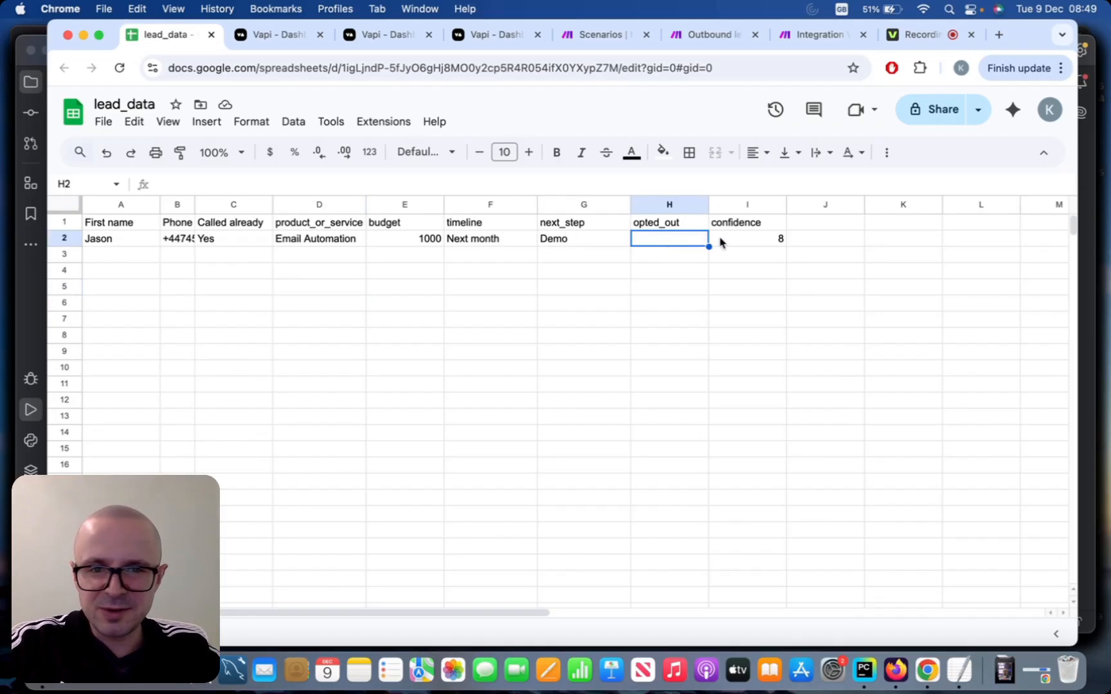
pyautogui.click(746, 242)
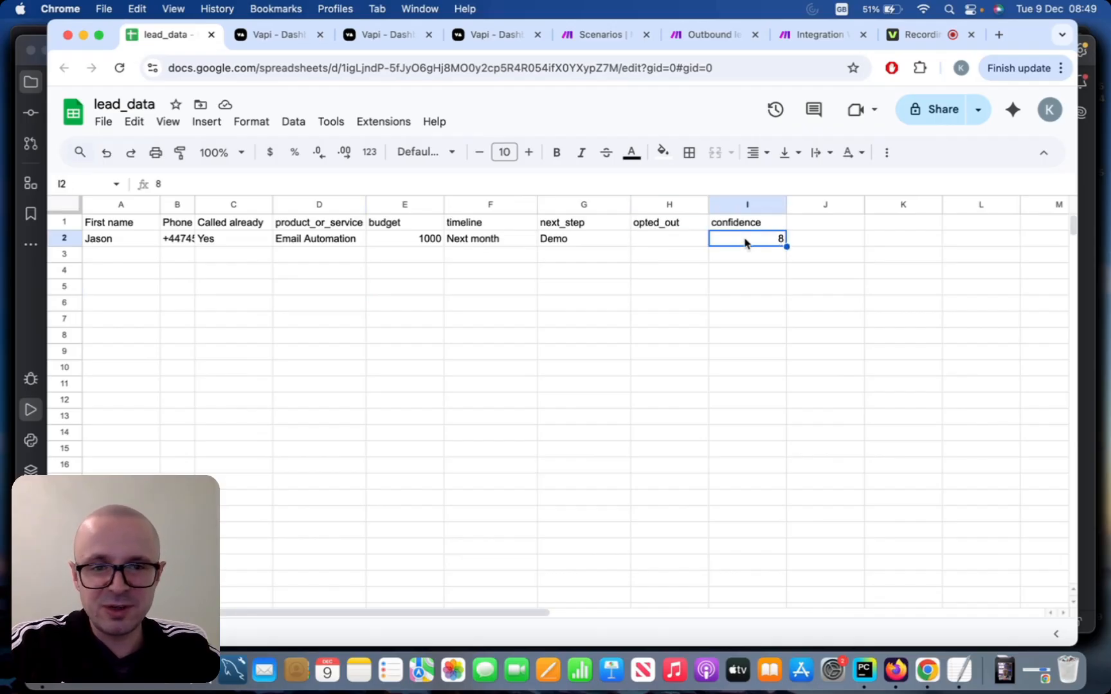